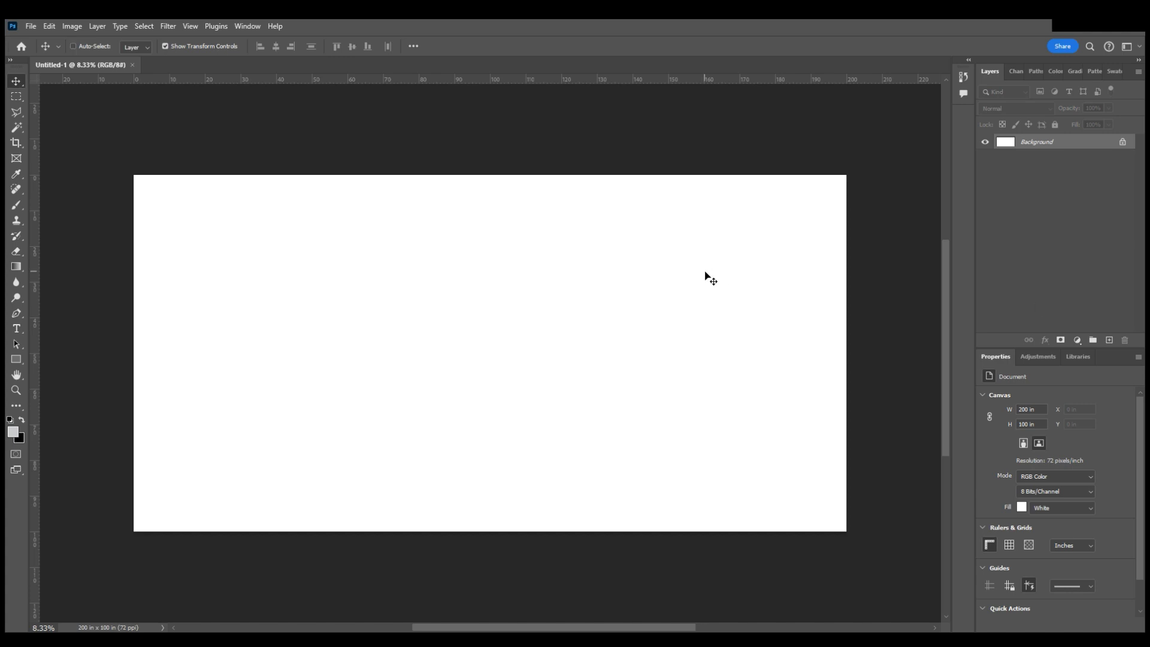
# - Paste the car side-view image into the blank document as a new layer, enlarge it and apply the transform
pyautogui.hotkey('ctrl', 'v')
pyautogui.moveTo(493, 336); pyautogui.dragTo(490, 166)
pyautogui.moveTo(496, 379); pyautogui.dragTo(503, 509)
pyautogui.press('Return')
pyautogui.click(108, 146)
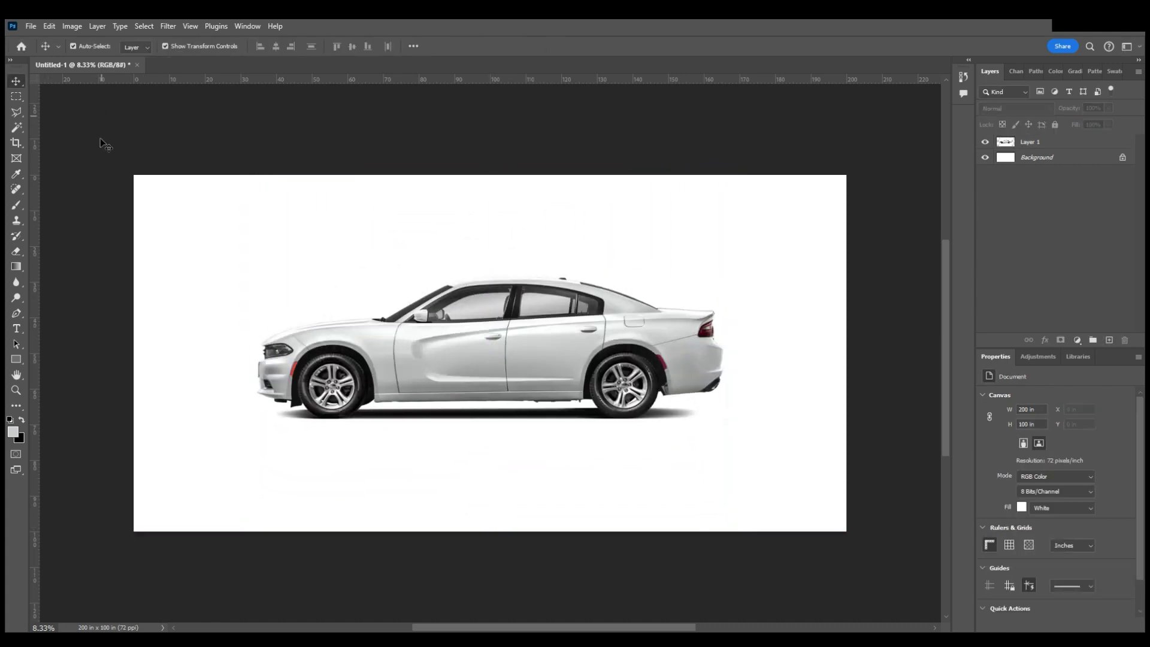
# - Create a 120 in by 10 in rectangle shape over the car as a size reference
pyautogui.click(16, 359)
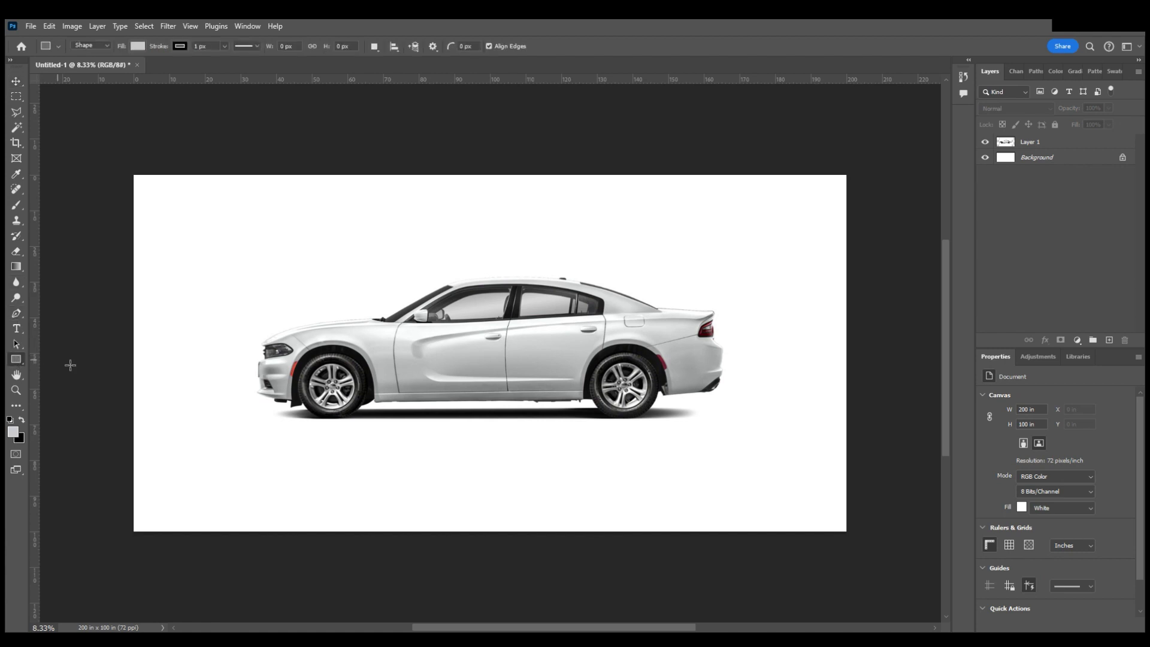
pyautogui.click(298, 293)
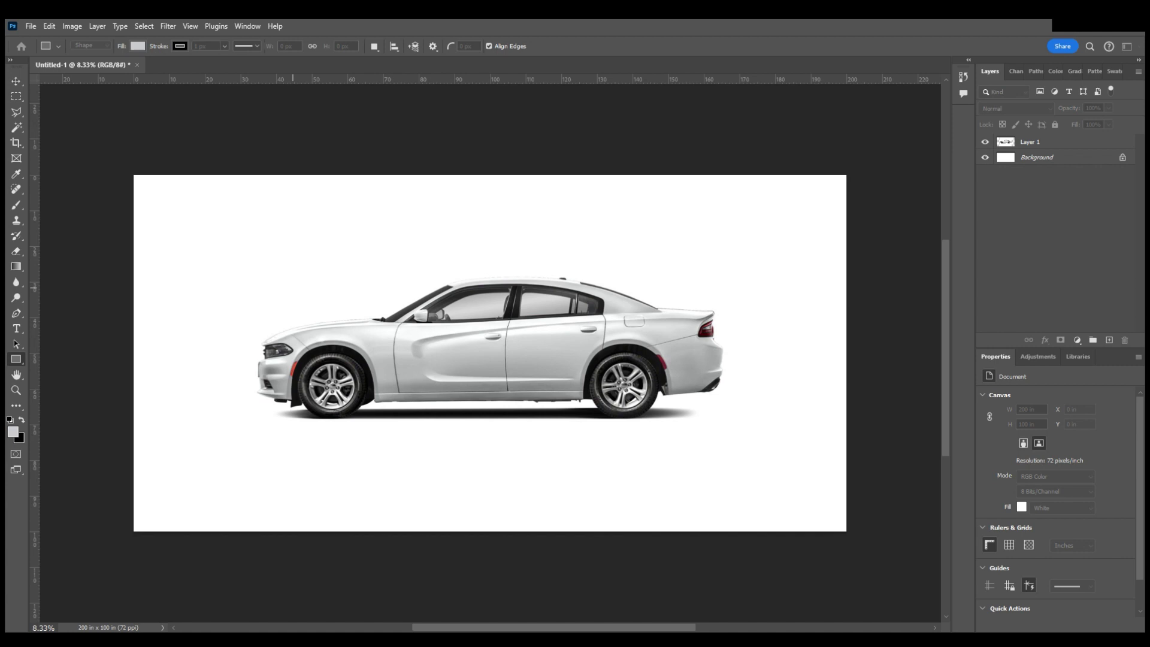
pyautogui.click(354, 293)
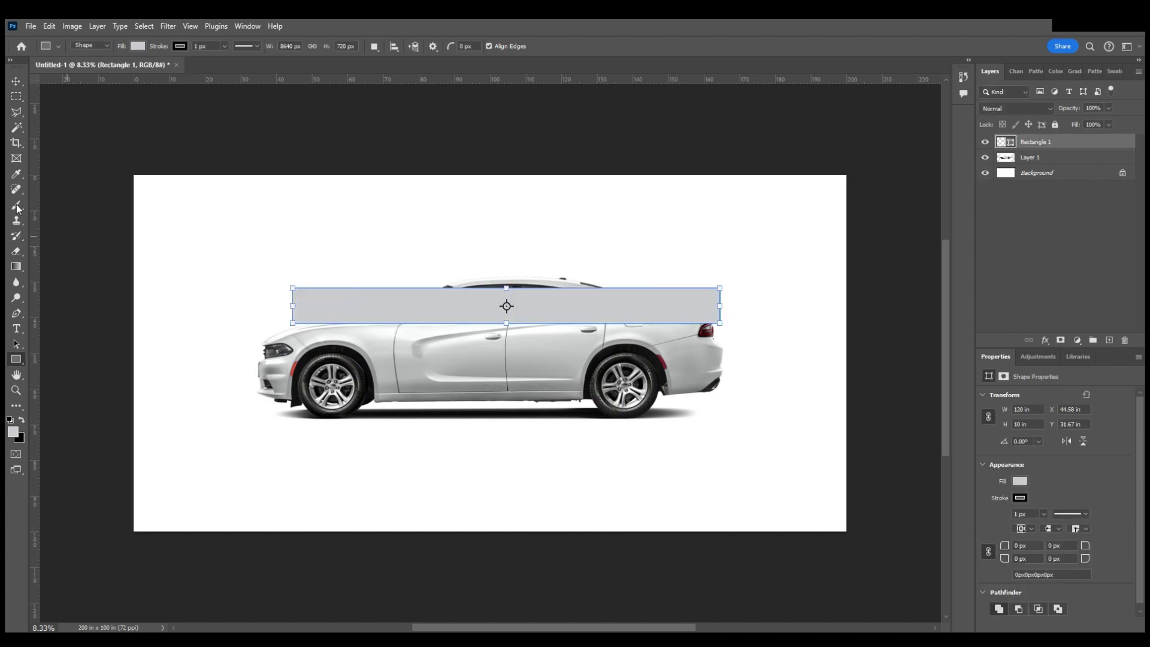
# - Move the car layer slightly up and to the left beneath the reference rectangle
pyautogui.click(16, 81)
pyautogui.click(480, 377)
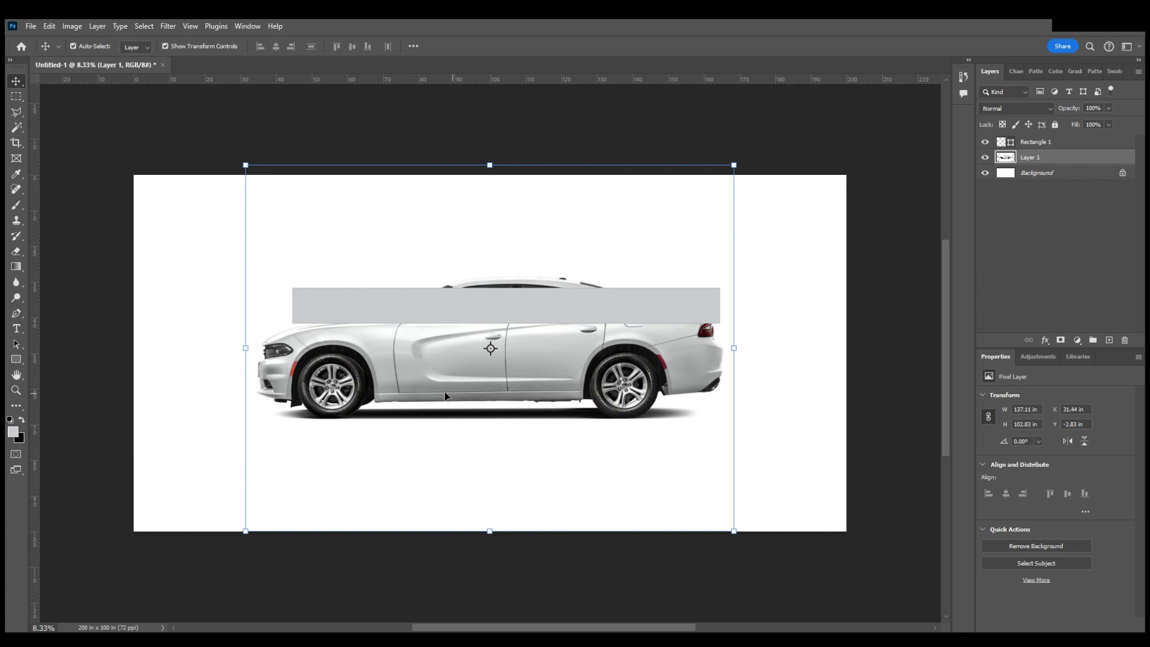
pyautogui.moveTo(406, 374); pyautogui.dragTo(400, 365)
pyautogui.click(362, 310)
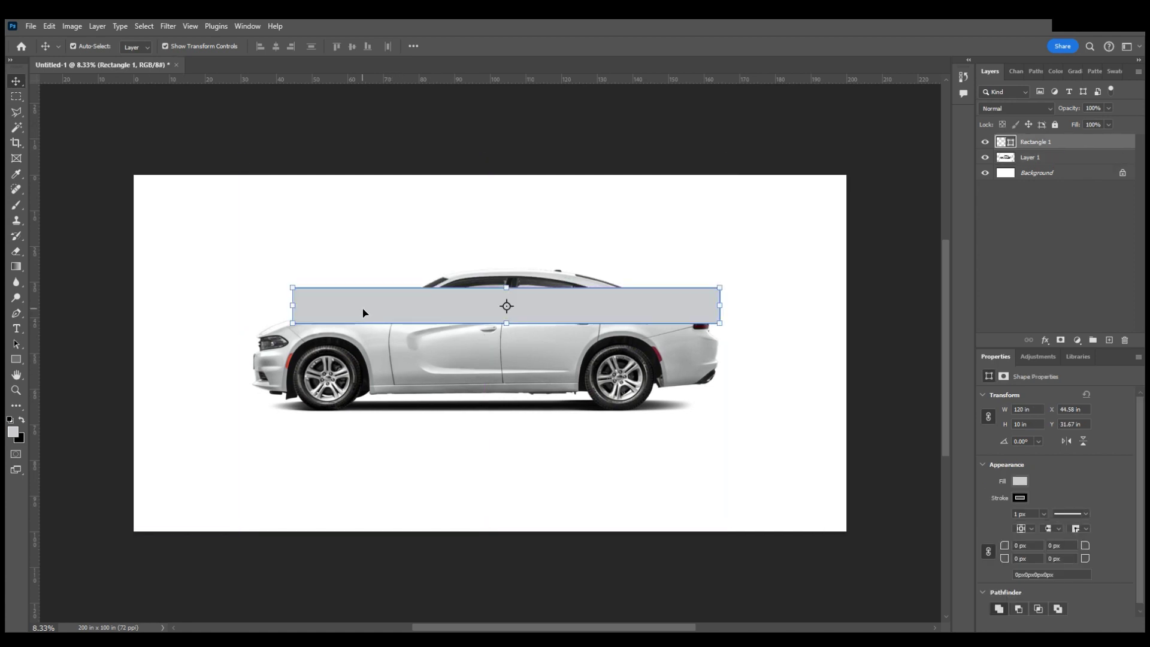
pyautogui.click(17, 359)
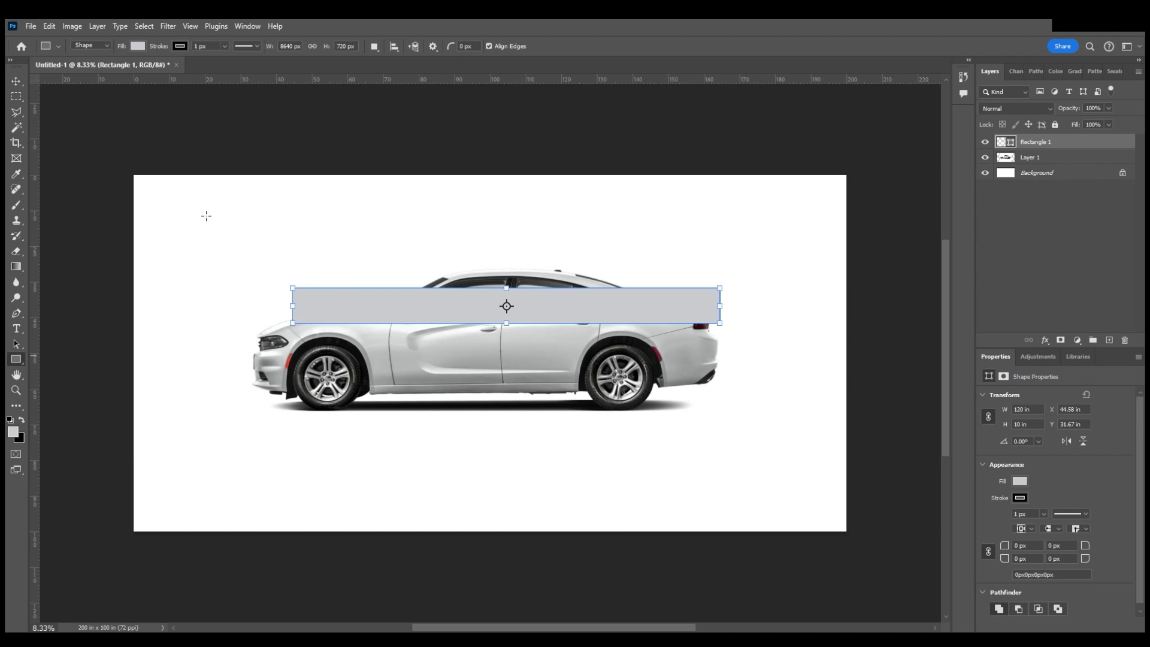
pyautogui.press('v')
pyautogui.click(427, 352)
pyautogui.click(414, 317)
# - Scale the car layer proportionally to 143.40% and position it so its wheelbase matches the rectangle's length
pyautogui.click(411, 386)
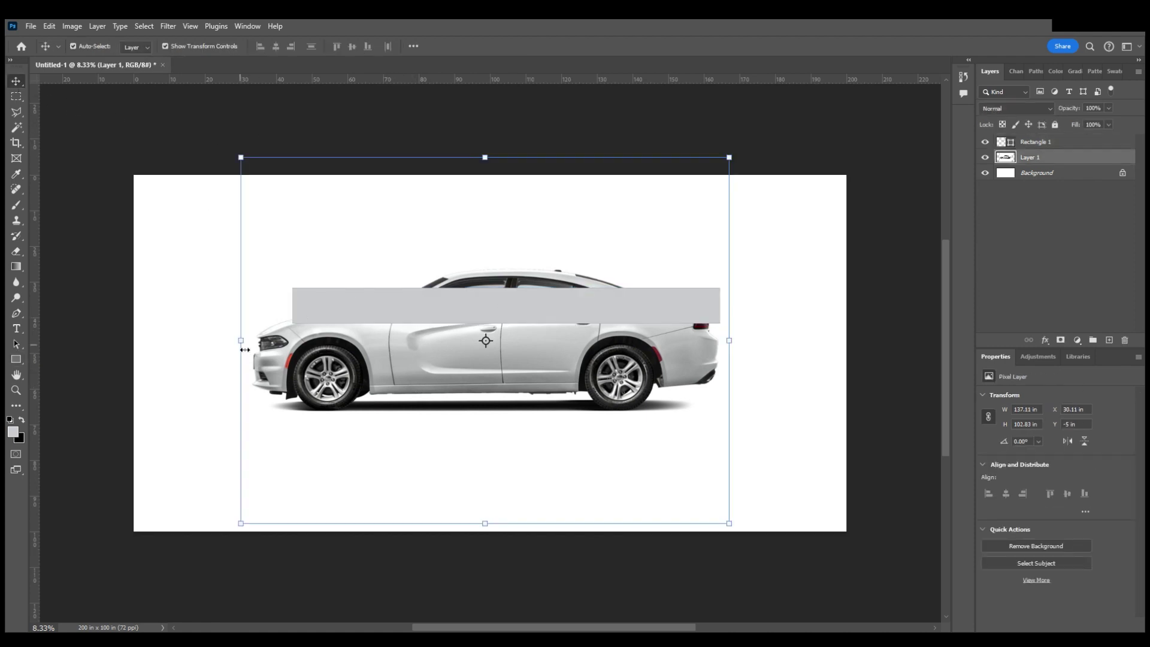
pyautogui.moveTo(245, 349); pyautogui.dragTo(212, 349)
pyautogui.moveTo(400, 376); pyautogui.dragTo(395, 321)
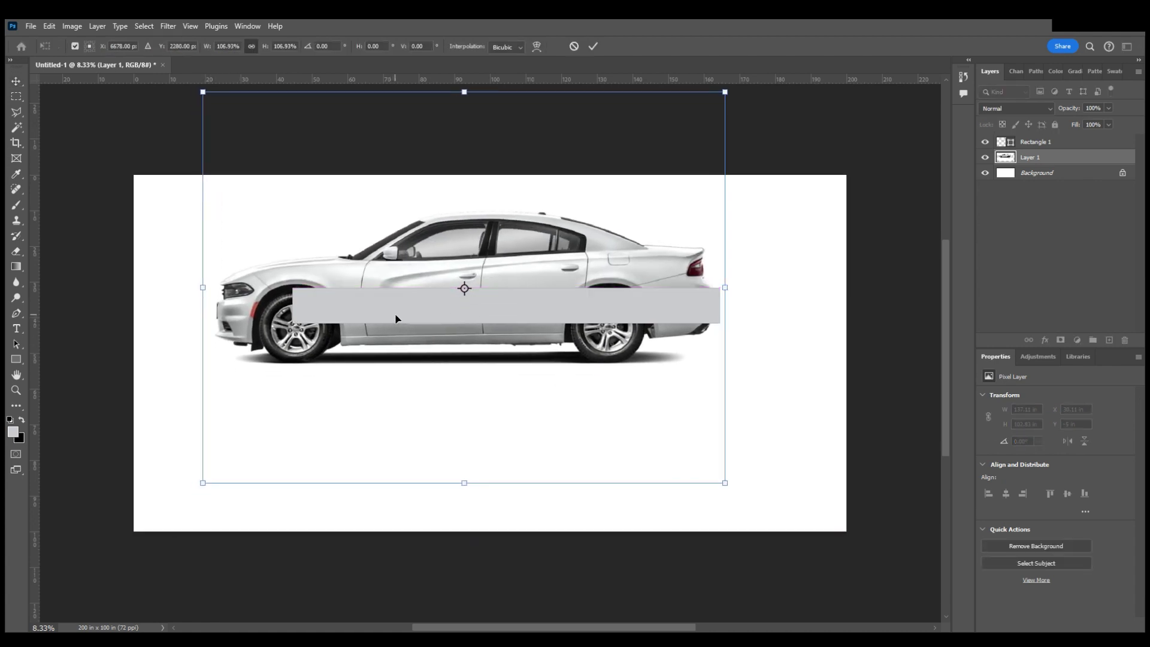
pyautogui.moveTo(726, 288); pyautogui.dragTo(871, 293)
pyautogui.moveTo(198, 288); pyautogui.dragTo(172, 290)
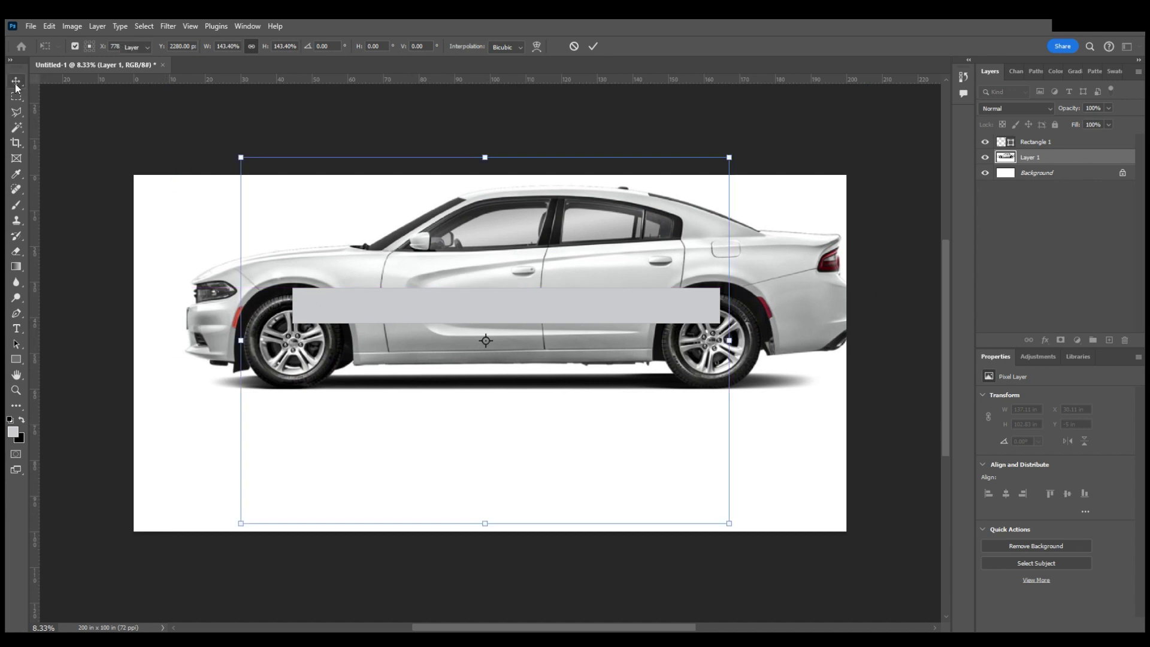
pyautogui.click(105, 140)
# - Scale the car layer to 102.29% and reposition it so the whole car fits centrally on the canvas
pyautogui.click(360, 313)
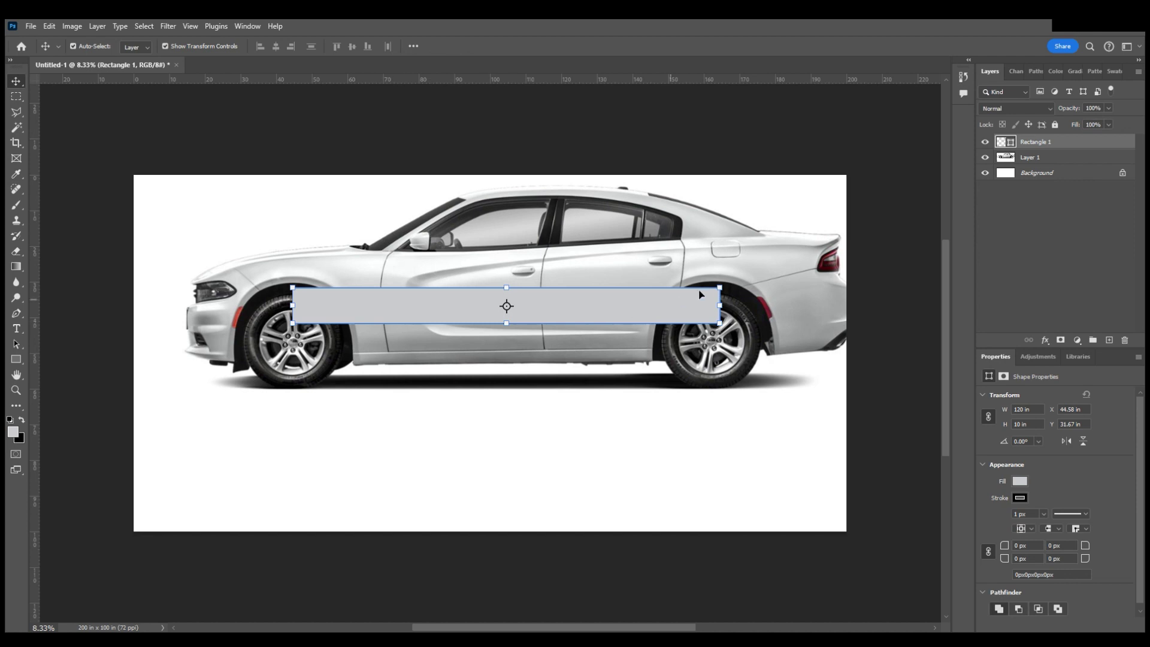
pyautogui.moveTo(788, 277); pyautogui.dragTo(786, 254)
pyautogui.hotkey('ctrl', 't')
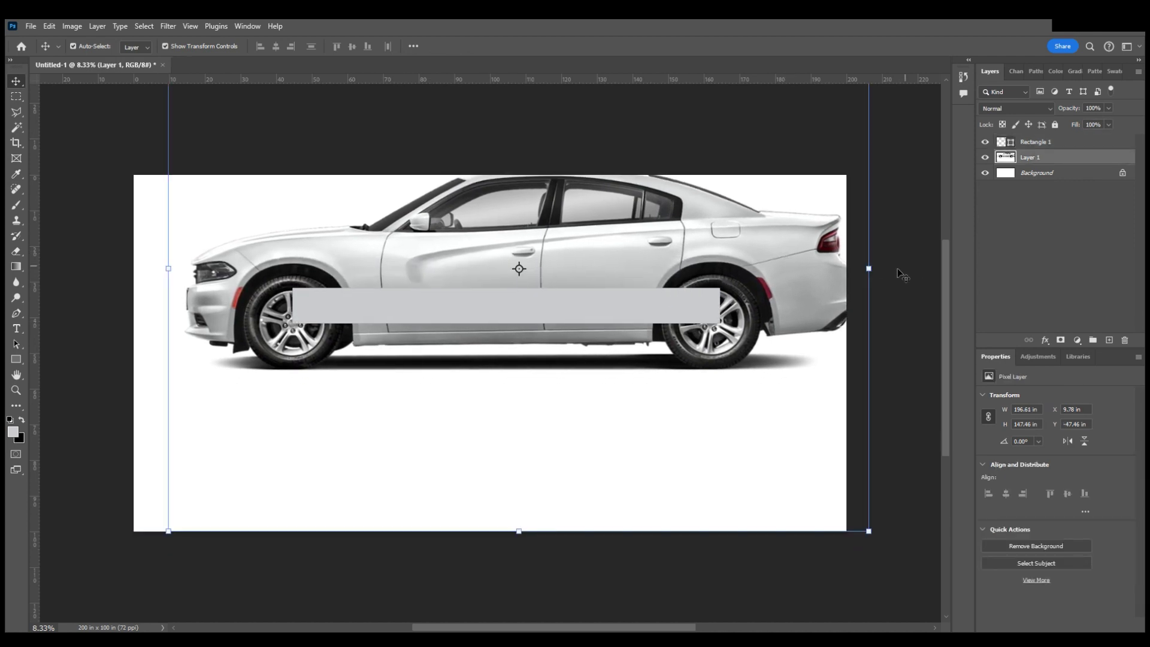
pyautogui.moveTo(876, 268); pyautogui.dragTo(817, 351)
pyautogui.press('Return')
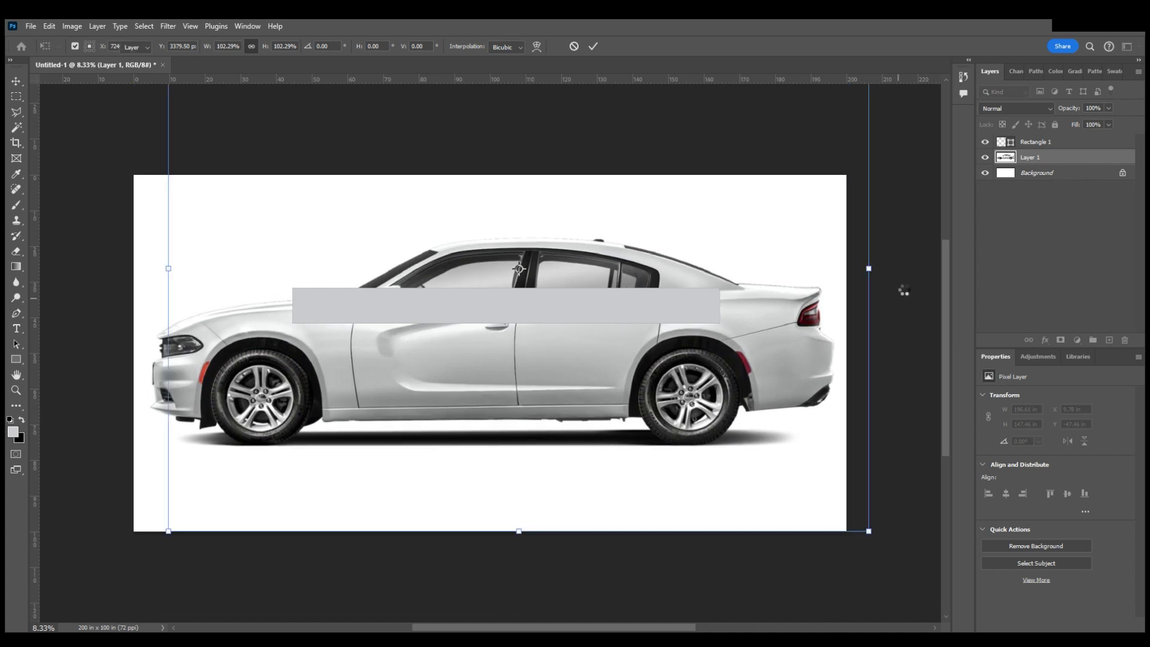
# - Delete the reference rectangle covering the car
pyautogui.click(905, 279)
pyautogui.click(690, 309)
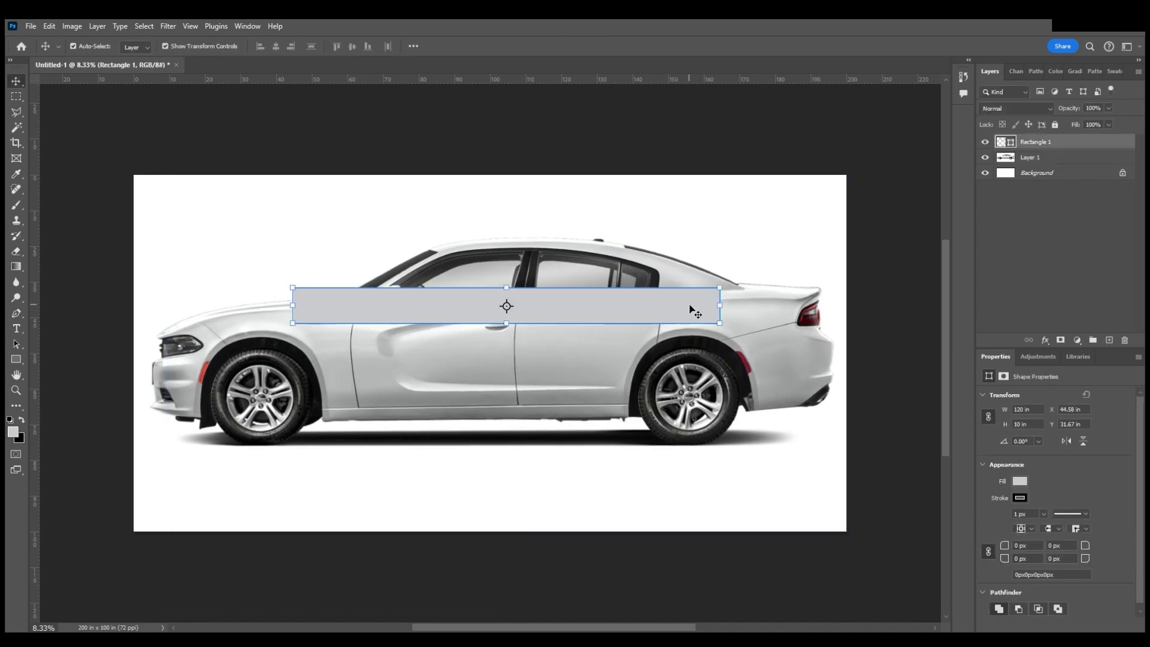
pyautogui.press('Delete')
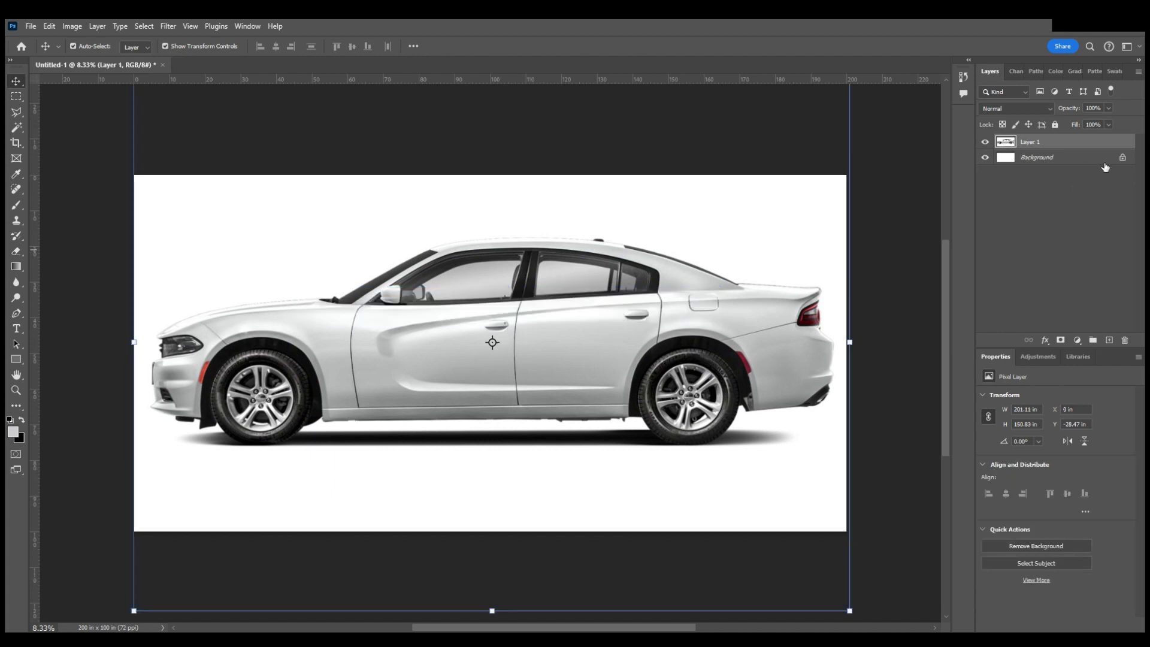
# - Unlock the white background layer and merge it with the car layer
pyautogui.click(1102, 157)
pyautogui.click(1123, 157)
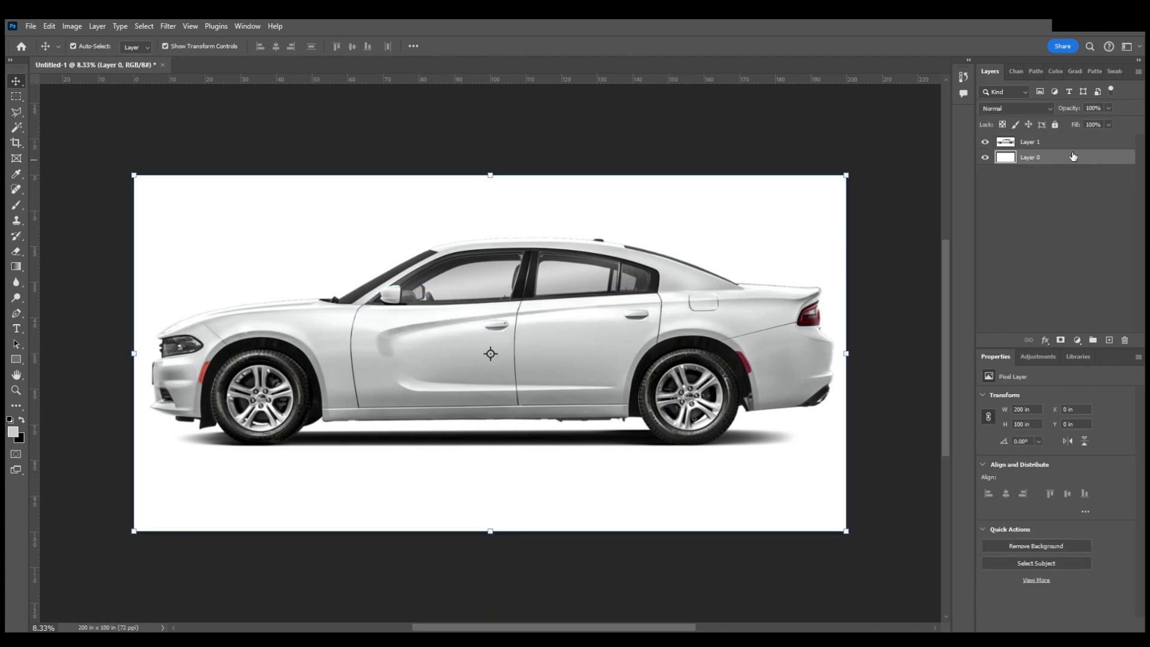
pyautogui.keyDown('shift'); pyautogui.click(1069, 143); pyautogui.keyUp('shift')
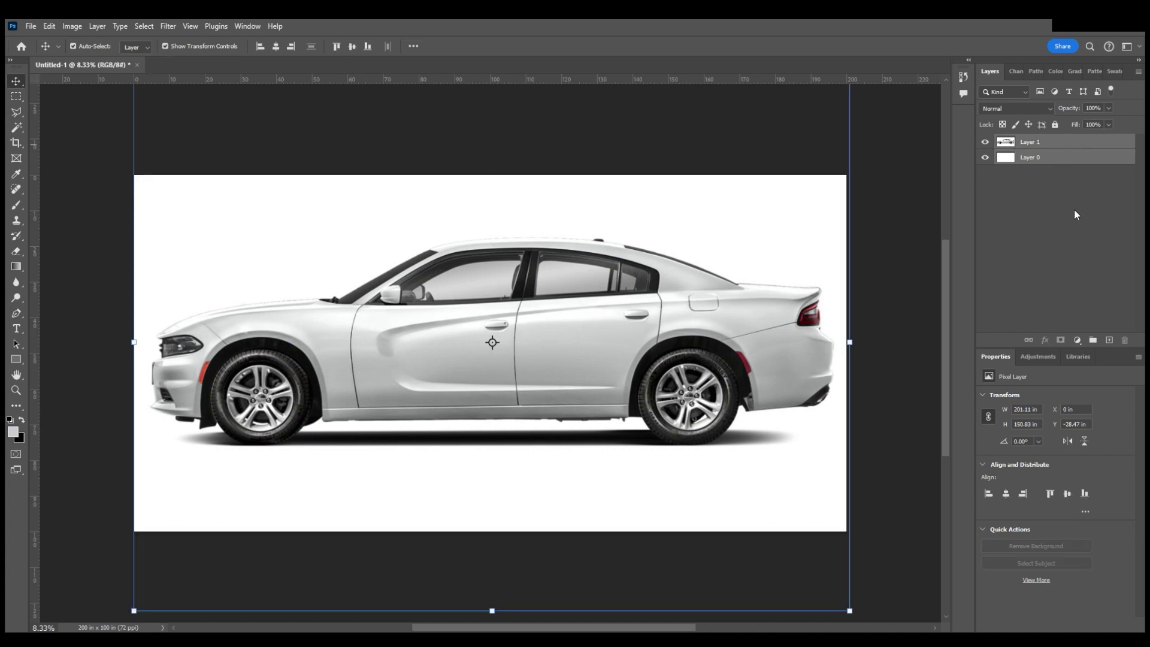
pyautogui.hotkey('ctrl', 'e')
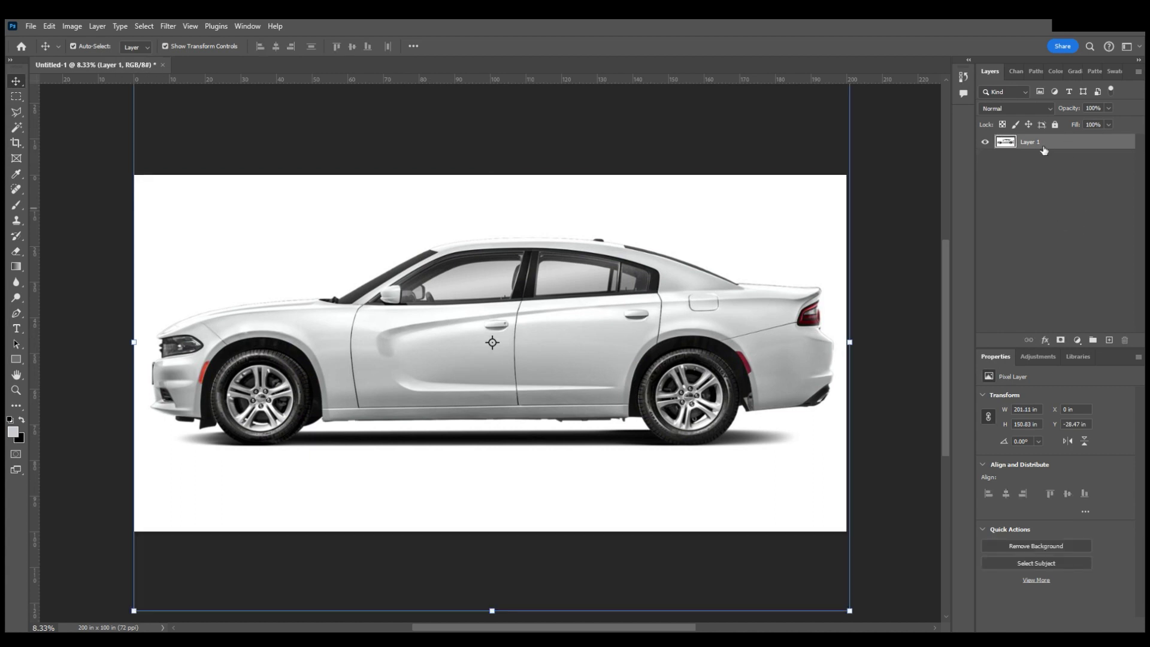
# - Rename the merged car layer as Original
pyautogui.doubleClick(1041, 143)
pyautogui.write('Original')
pyautogui.press('Return')
# - Duplicate the Original layer twice and rename the middle copy Multiply and the uppermost copy Mask
pyautogui.moveTo(1061, 149); pyautogui.dragTo(1111, 340)
pyautogui.doubleClick(1056, 161)
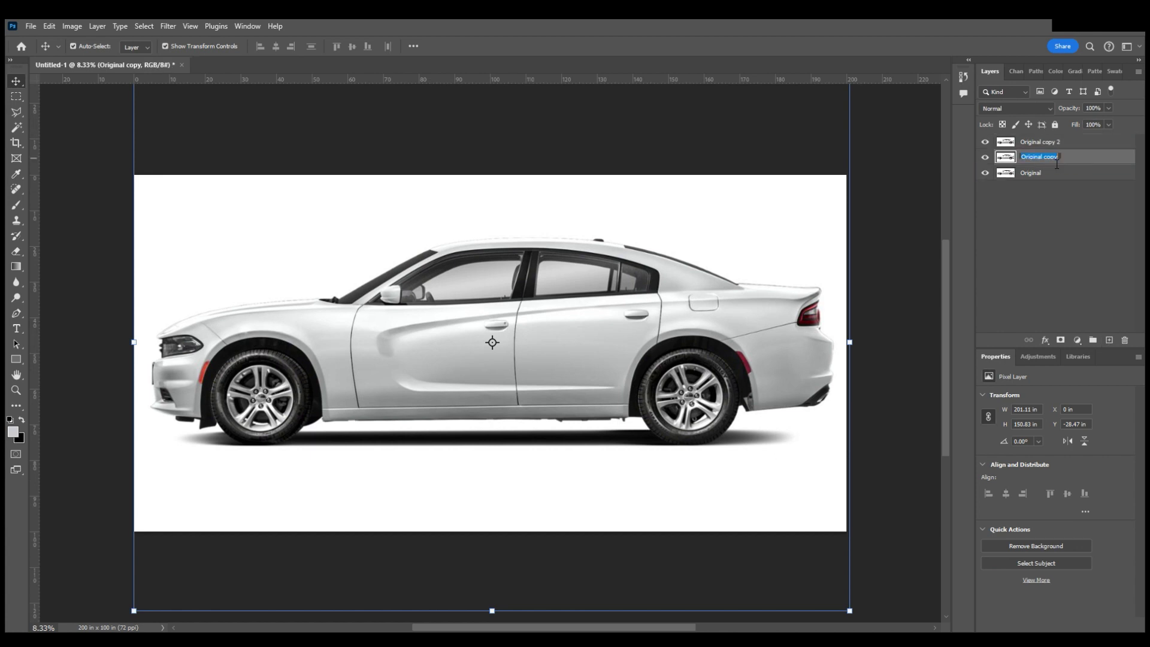
pyautogui.write('Multiply')
pyautogui.click(1057, 145)
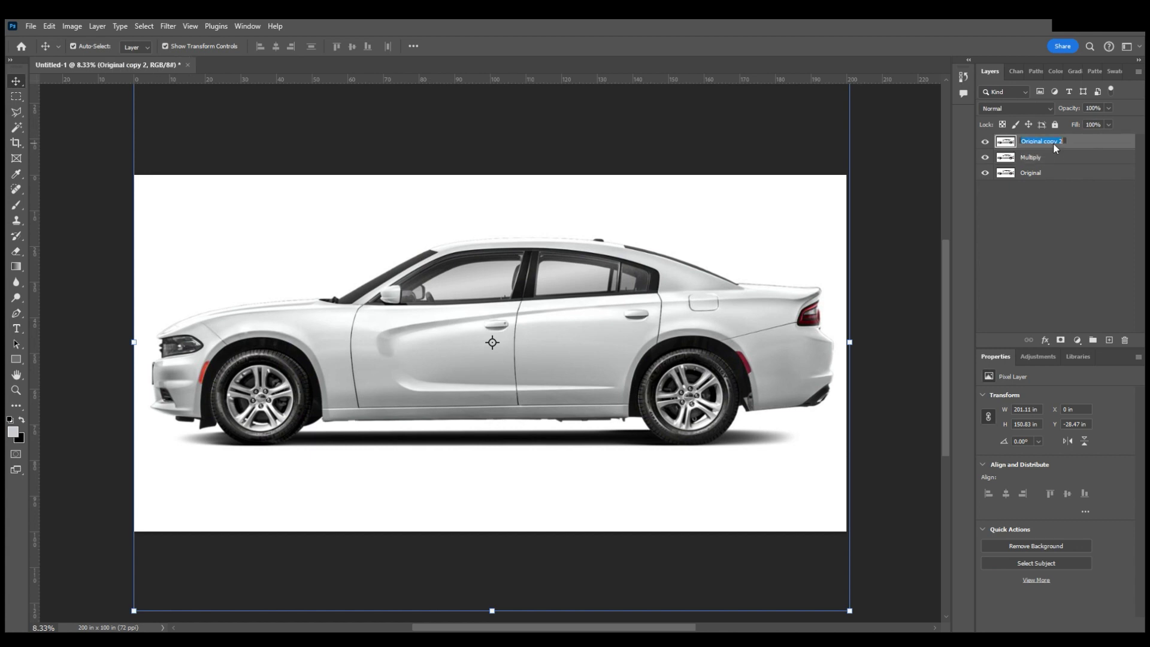
pyautogui.write('Mask')
pyautogui.press('Return')
# - Hide the Multiply and Original layers so only the Mask layer is displayed
pyautogui.click(985, 157)
pyautogui.click(985, 174)
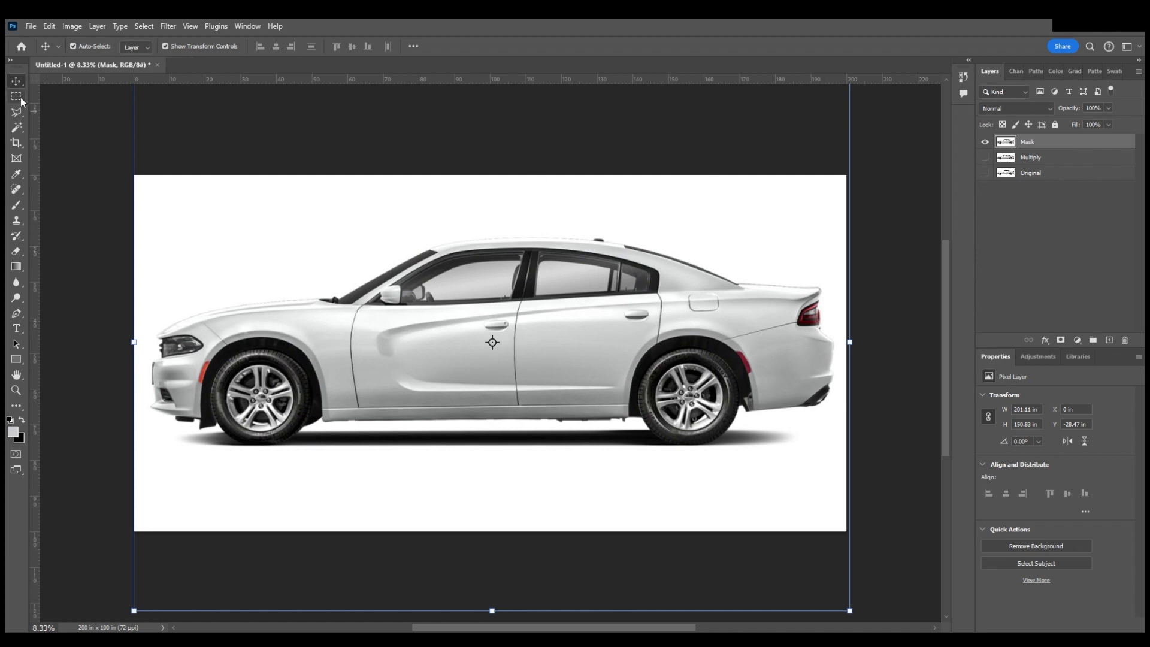
pyautogui.click(86, 143)
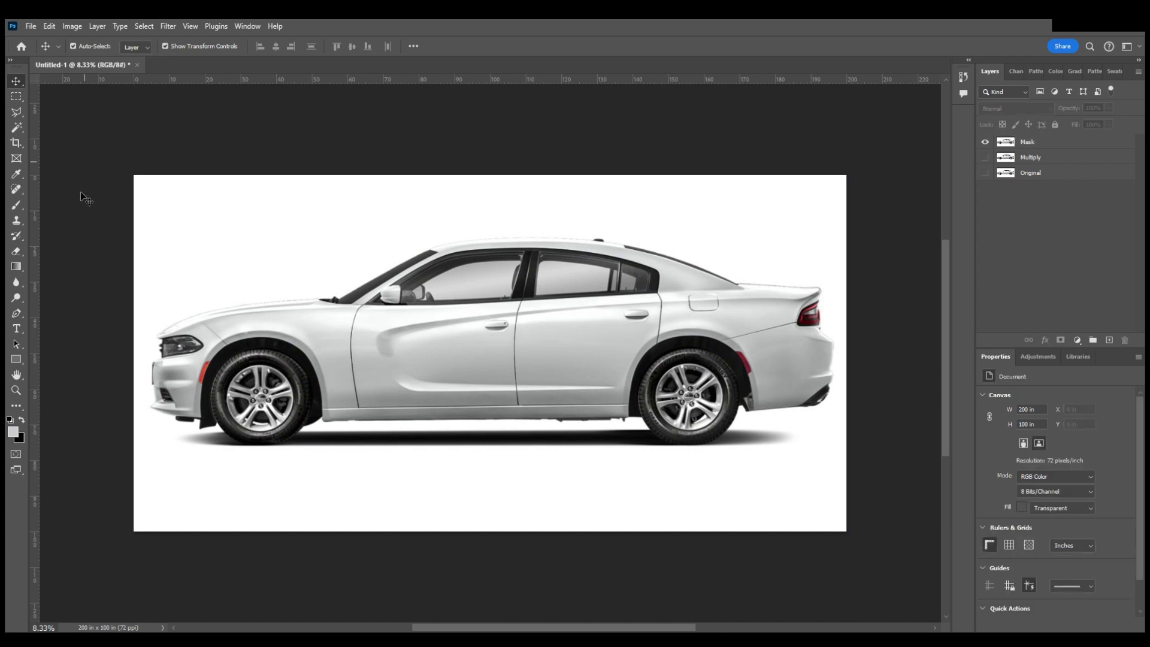
# - On the Mask layer, start a Polygonal Lasso outline at the front bumper's lower tip and trace up to the headlight's lower edge
pyautogui.hscroll(-3, 406, 275)
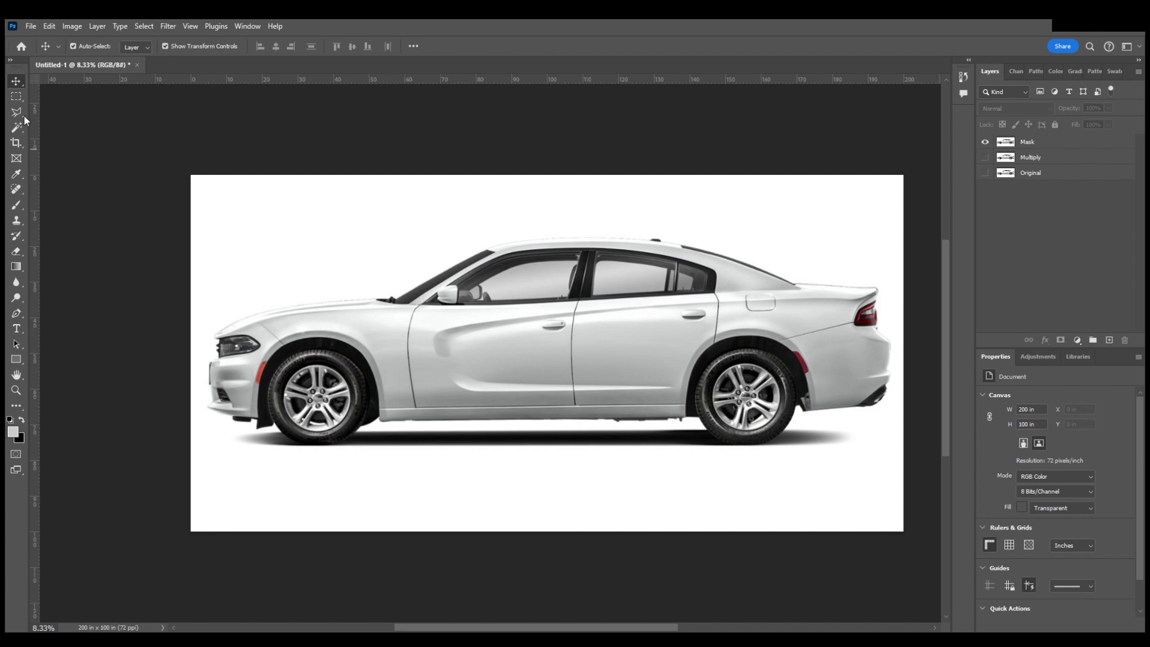
pyautogui.click(17, 113)
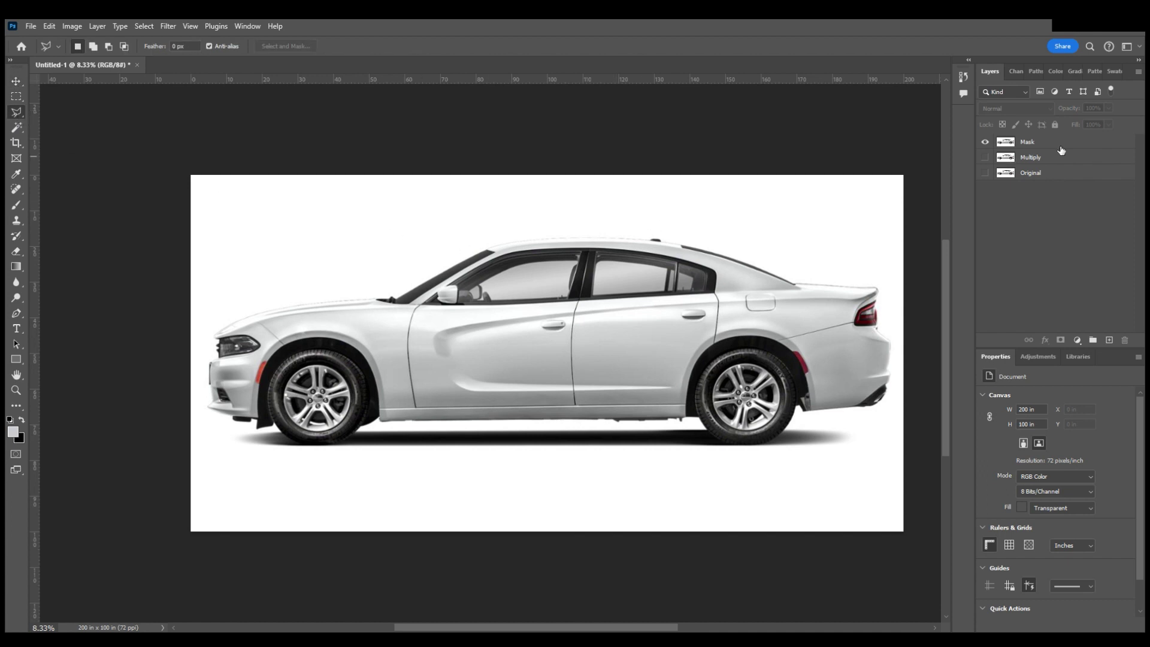
pyautogui.click(1064, 148)
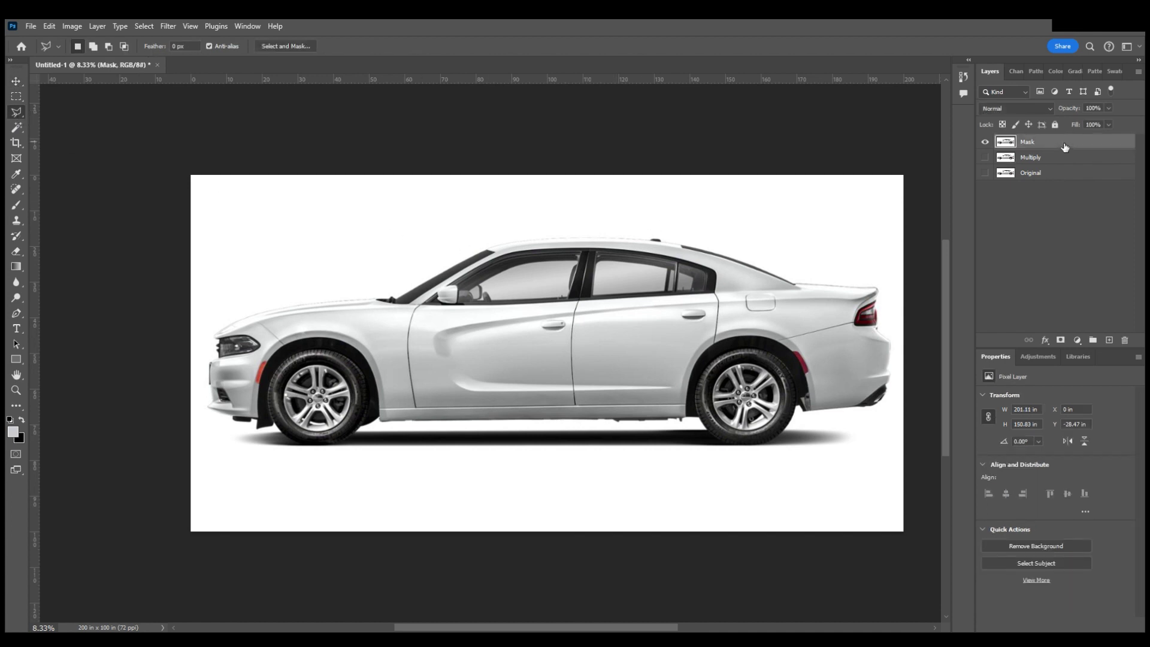
pyautogui.scroll(6, 345, 397)
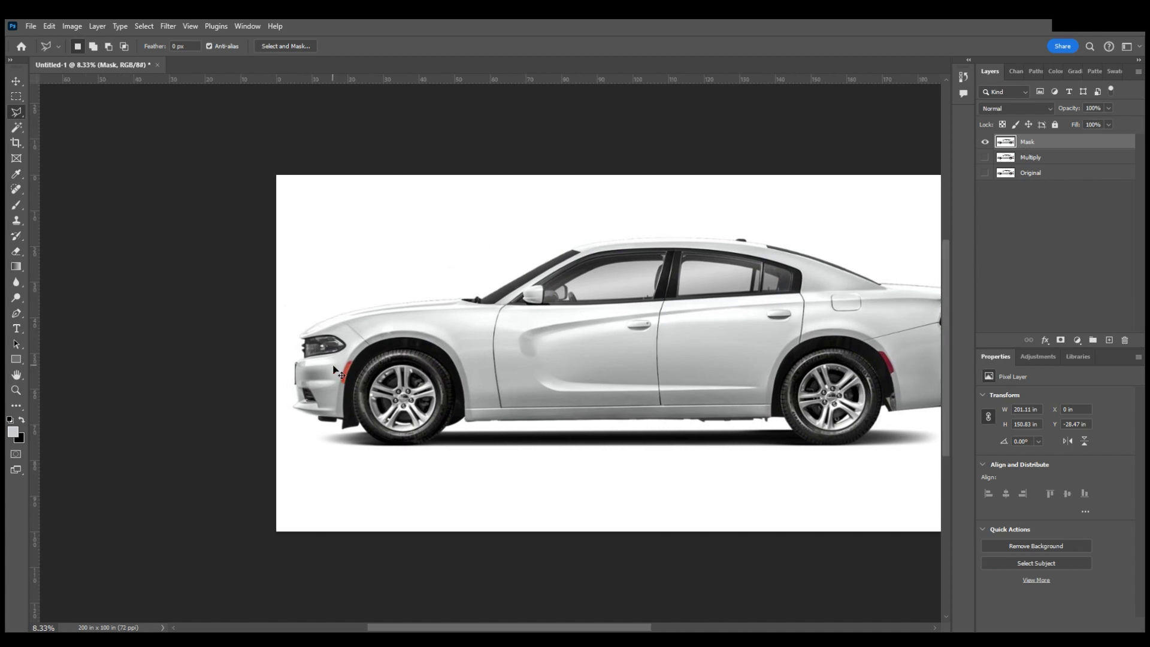
pyautogui.scroll(1, 345, 397)
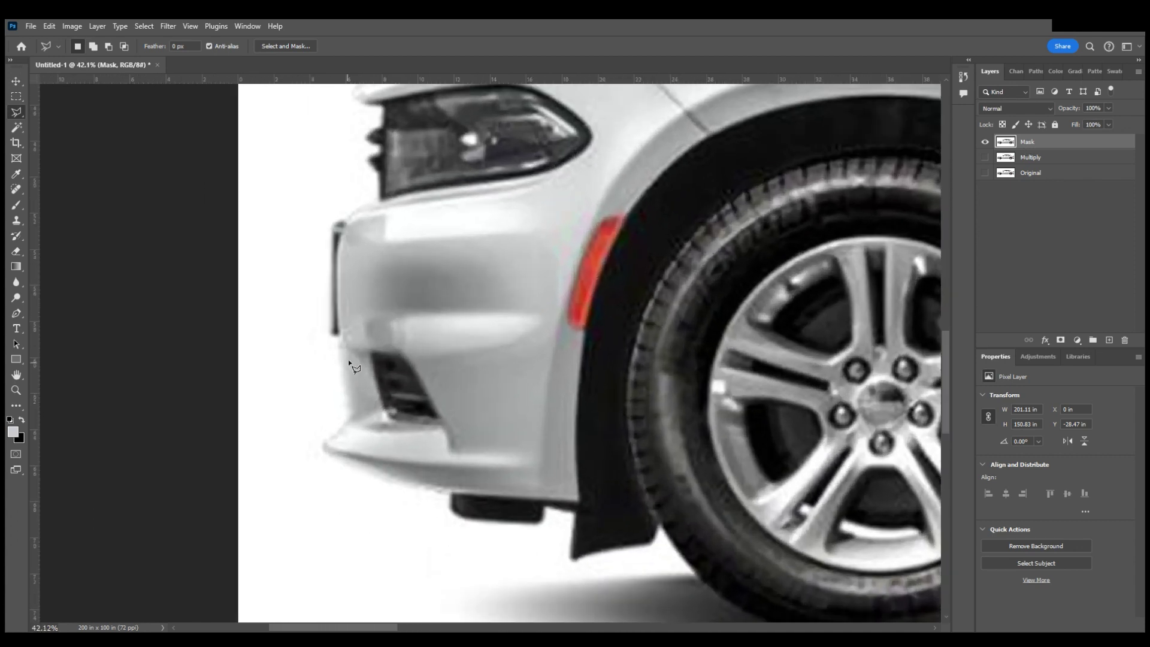
pyautogui.click(323, 445)
pyautogui.click(348, 417)
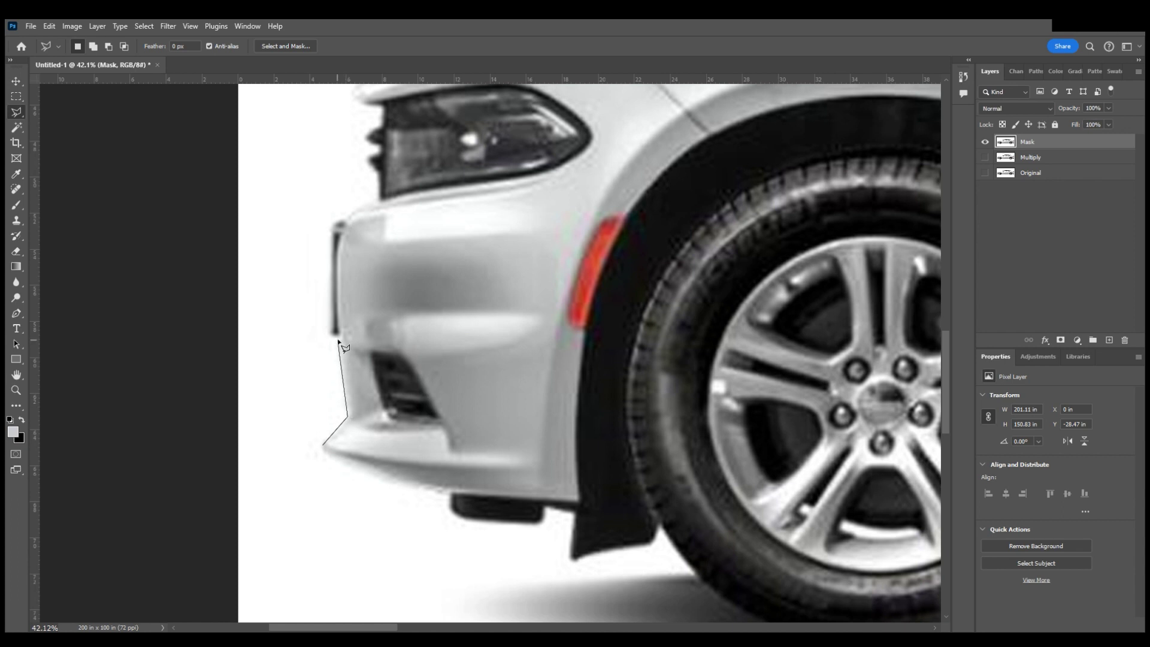
pyautogui.click(337, 270)
pyautogui.click(342, 231)
pyautogui.click(360, 206)
pyautogui.click(382, 199)
pyautogui.click(428, 187)
# - Continue the lasso outline around the headlight, leaving the lamp out, to the front tip of the hood
pyautogui.click(541, 170)
pyautogui.click(562, 163)
pyautogui.click(582, 150)
pyautogui.click(592, 136)
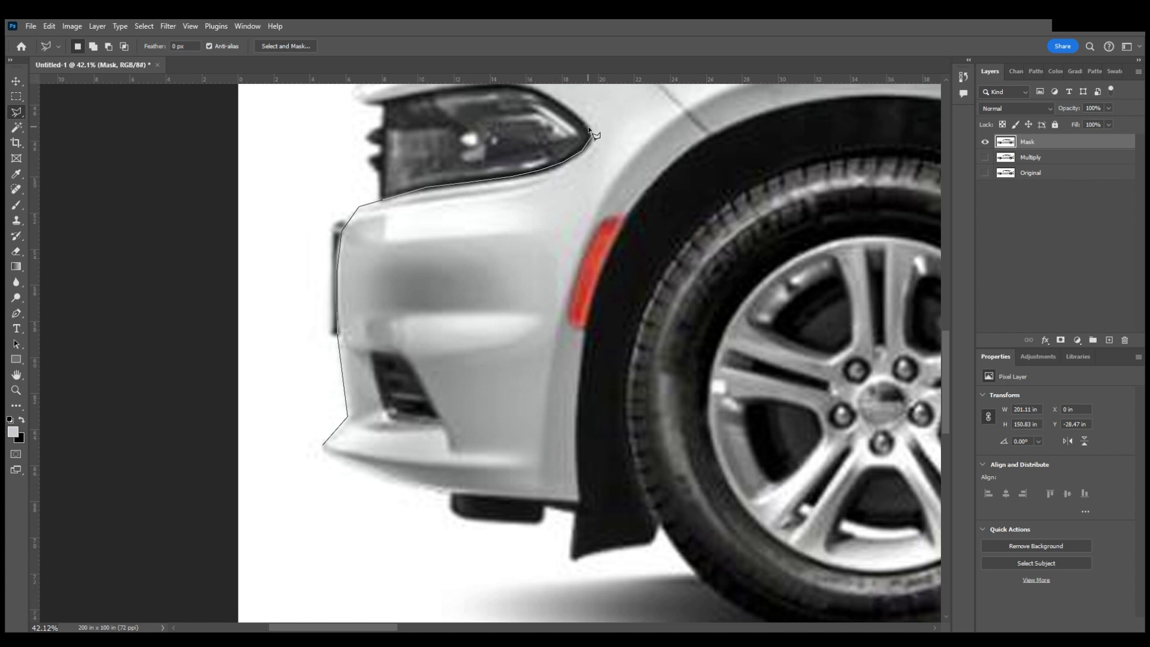
pyautogui.scroll(2, 590, 138)
pyautogui.click(579, 185)
pyautogui.click(508, 151)
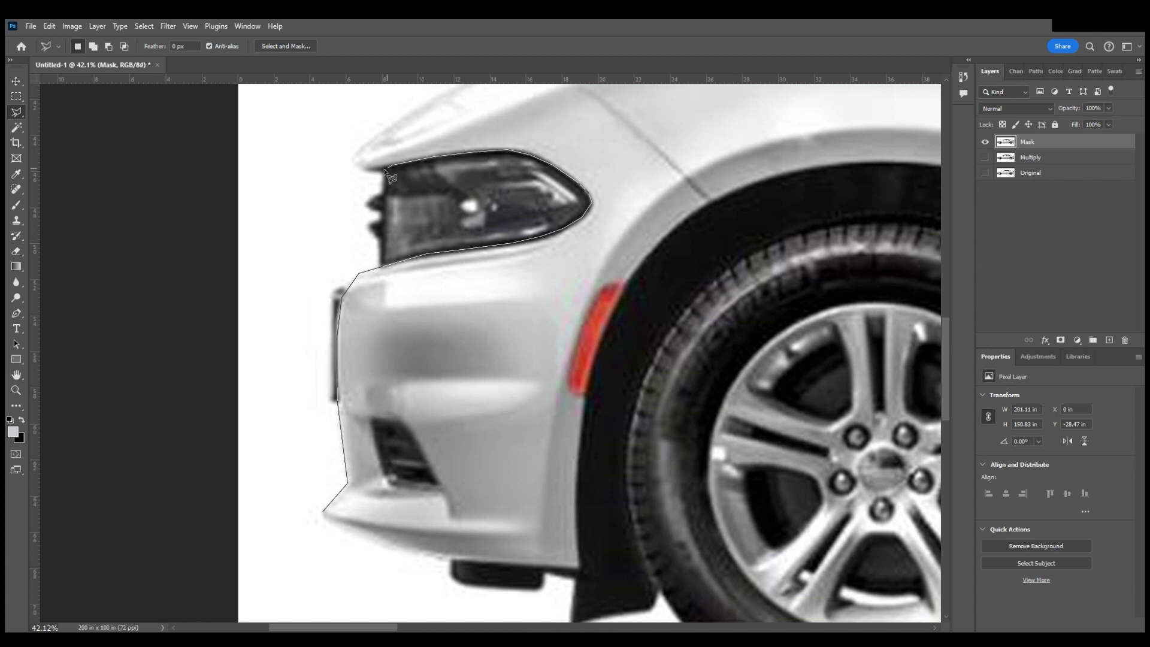
pyautogui.click(355, 156)
# - Continue the lasso outline along the hood's upper edge back to the base of the windshield
pyautogui.scroll(3, 407, 180)
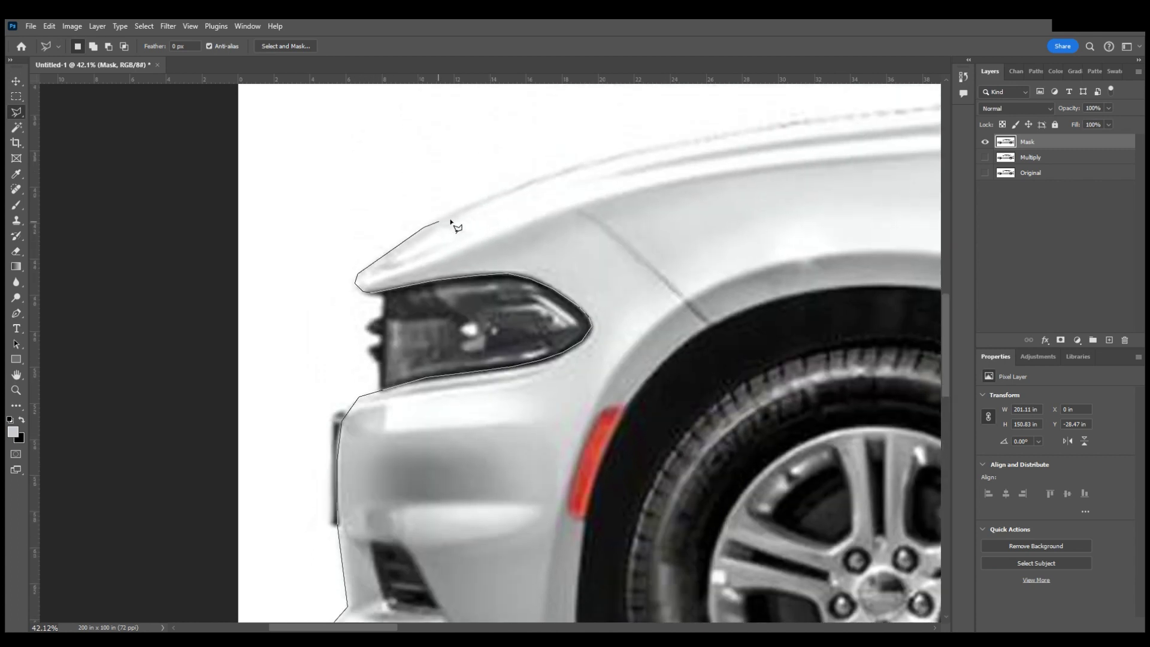
pyautogui.click(466, 207)
pyautogui.hscroll(5, 473, 228)
pyautogui.scroll(2, 476, 273)
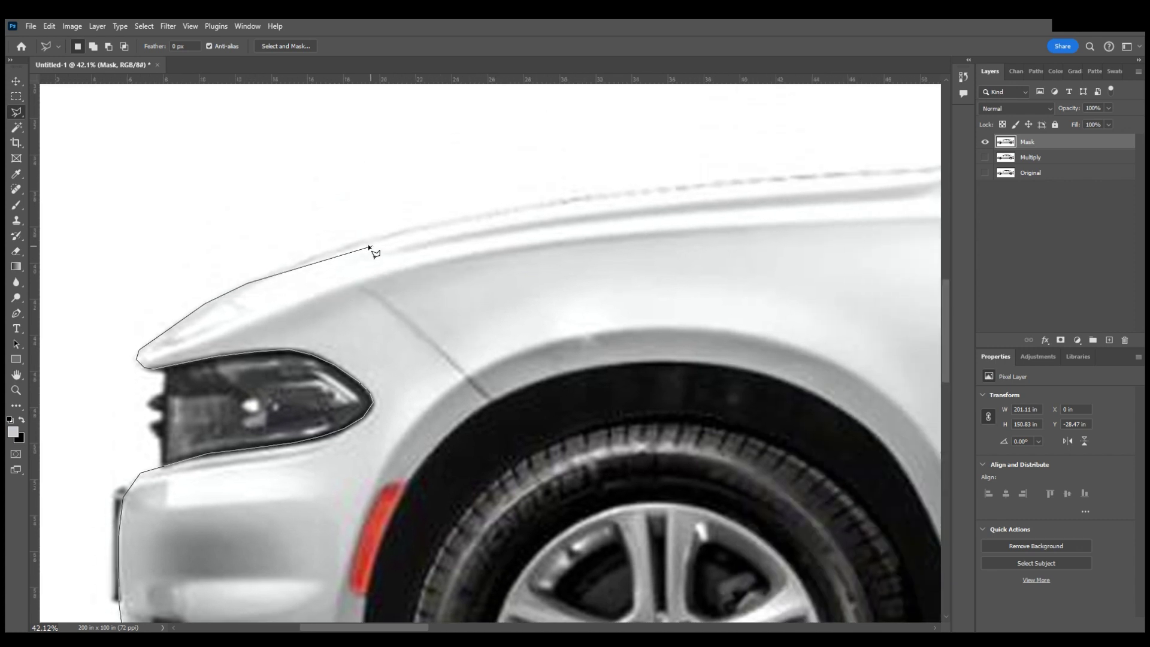
pyautogui.click(365, 242)
pyautogui.click(570, 205)
pyautogui.hscroll(6, 569, 256)
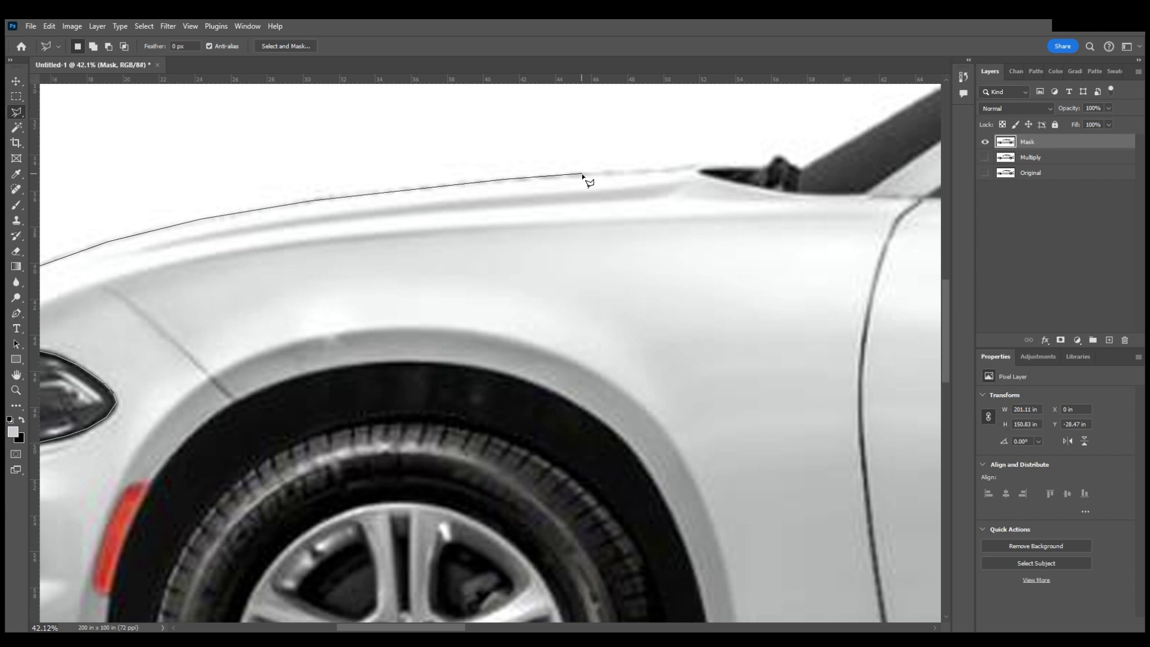
pyautogui.moveTo(660, 167); pyautogui.dragTo(697, 172)
# - Continue the lasso outline along the hood's rear edge and up the windshield pillar, leaving the glass out, to the windshield's upper corner
pyautogui.hscroll(8, 767, 293)
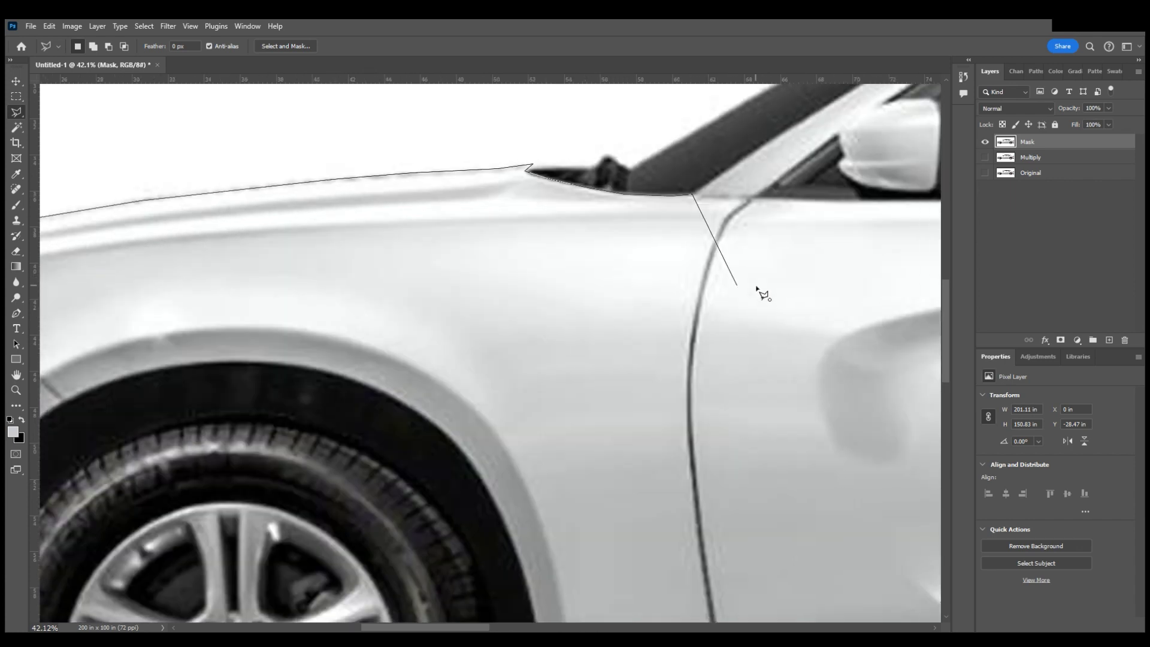
pyautogui.scroll(6, 729, 299)
pyautogui.click(741, 213)
pyautogui.hscroll(5, 667, 312)
pyautogui.scroll(3, 670, 282)
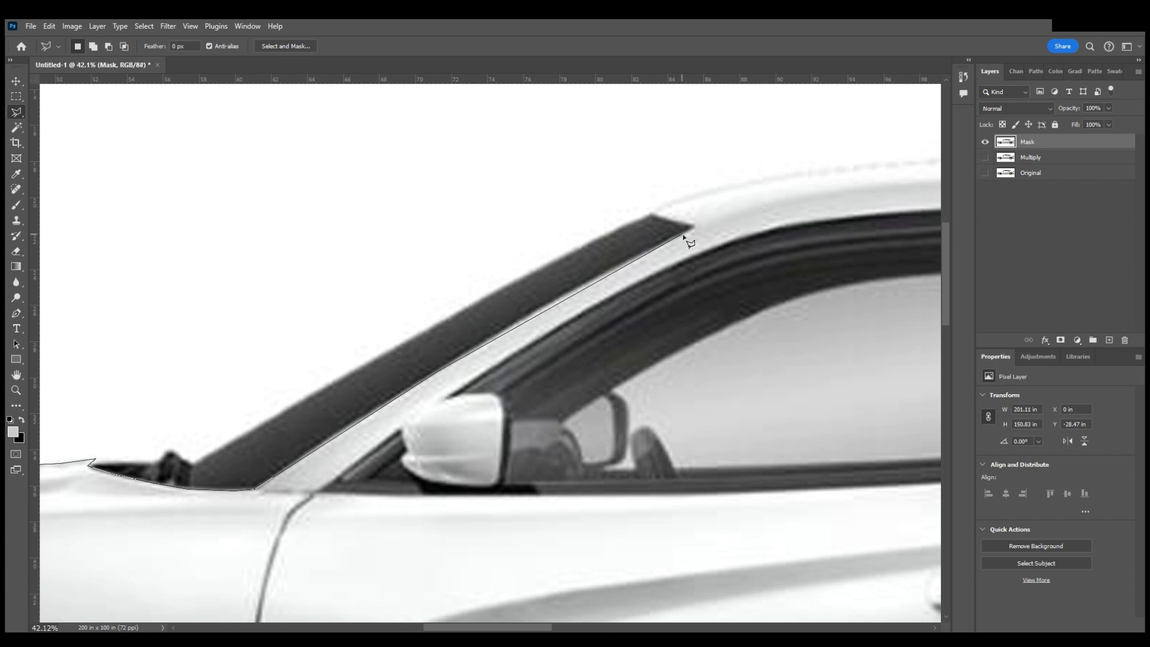
pyautogui.click(592, 279)
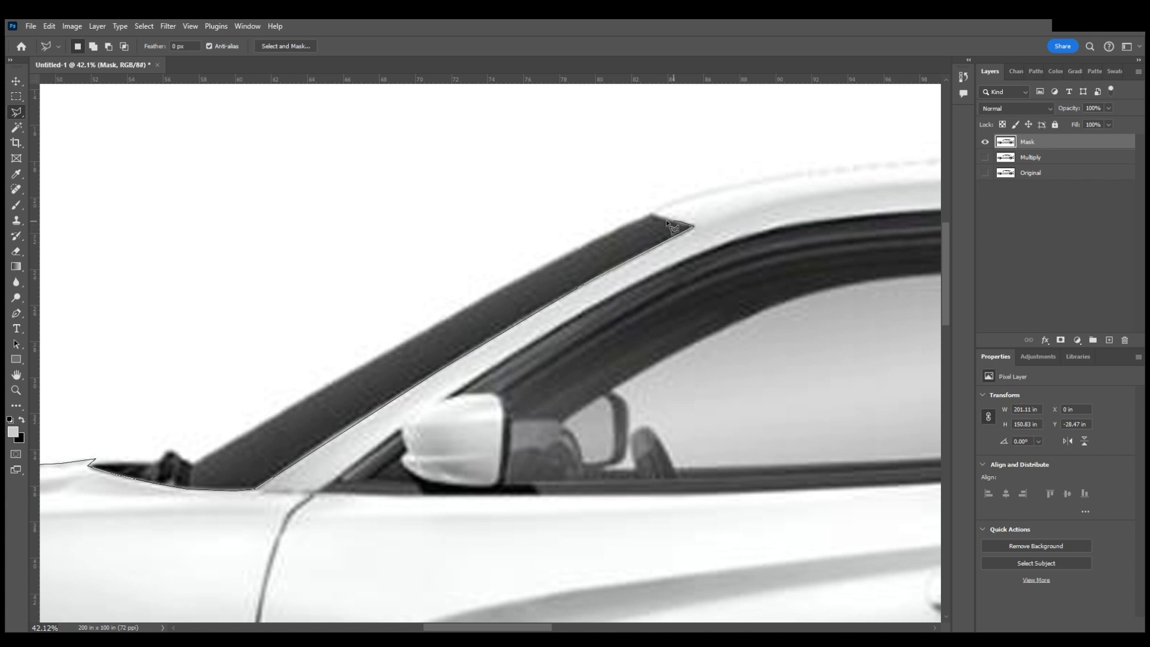
pyautogui.hscroll(5, 635, 275)
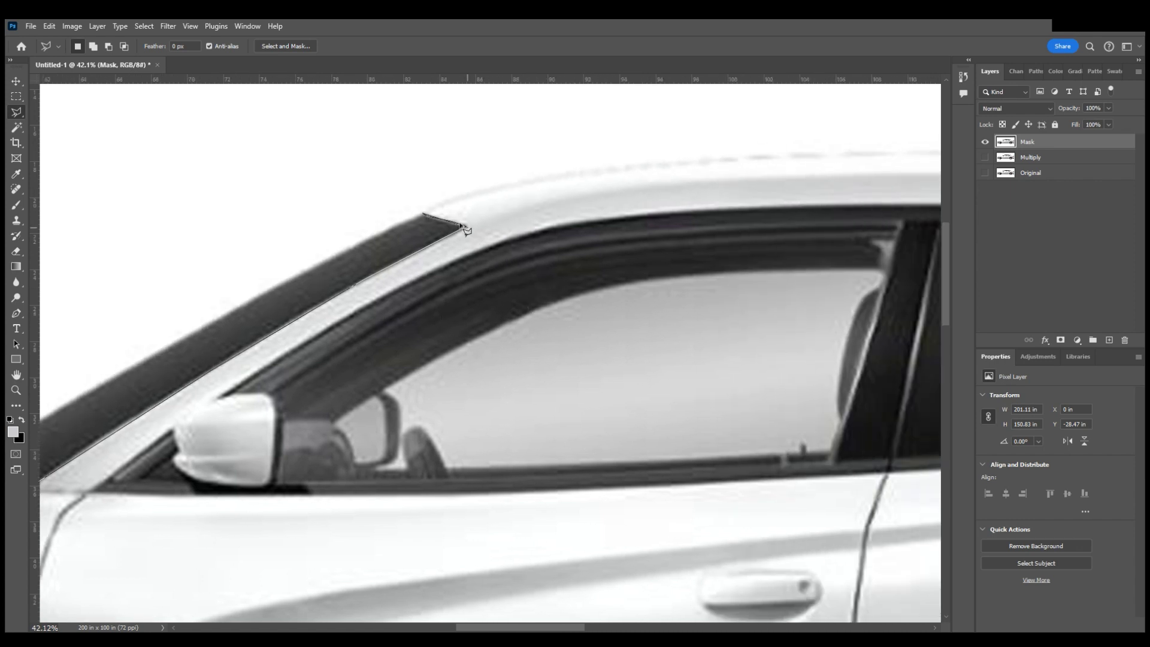
# - Continue the lasso outline along the roof's upper edge to the top of the rear window
pyautogui.click(472, 195)
pyautogui.click(553, 178)
pyautogui.hscroll(6, 580, 282)
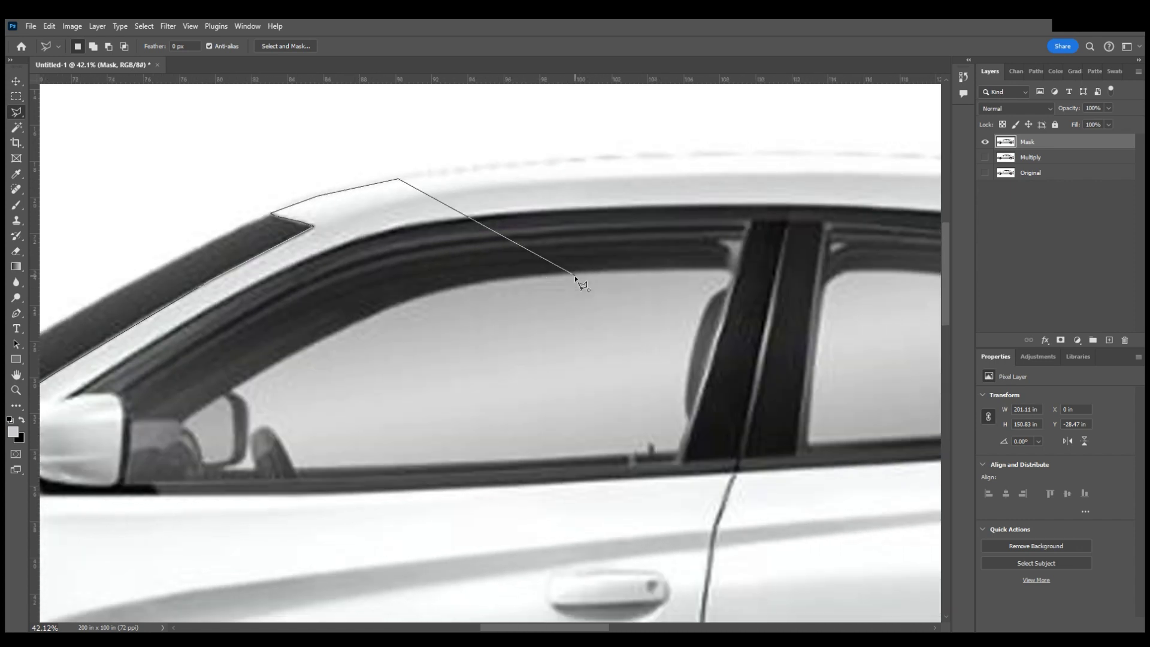
pyautogui.click(442, 161)
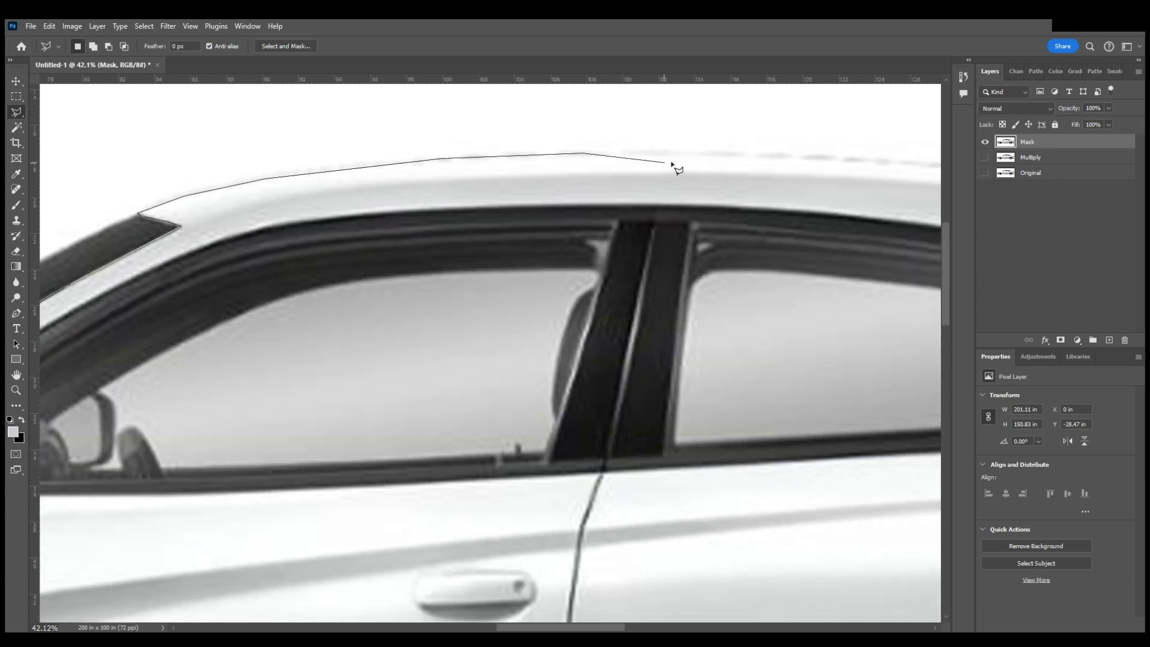
pyautogui.click(708, 154)
pyautogui.hscroll(3, 624, 277)
pyautogui.hscroll(7, 624, 279)
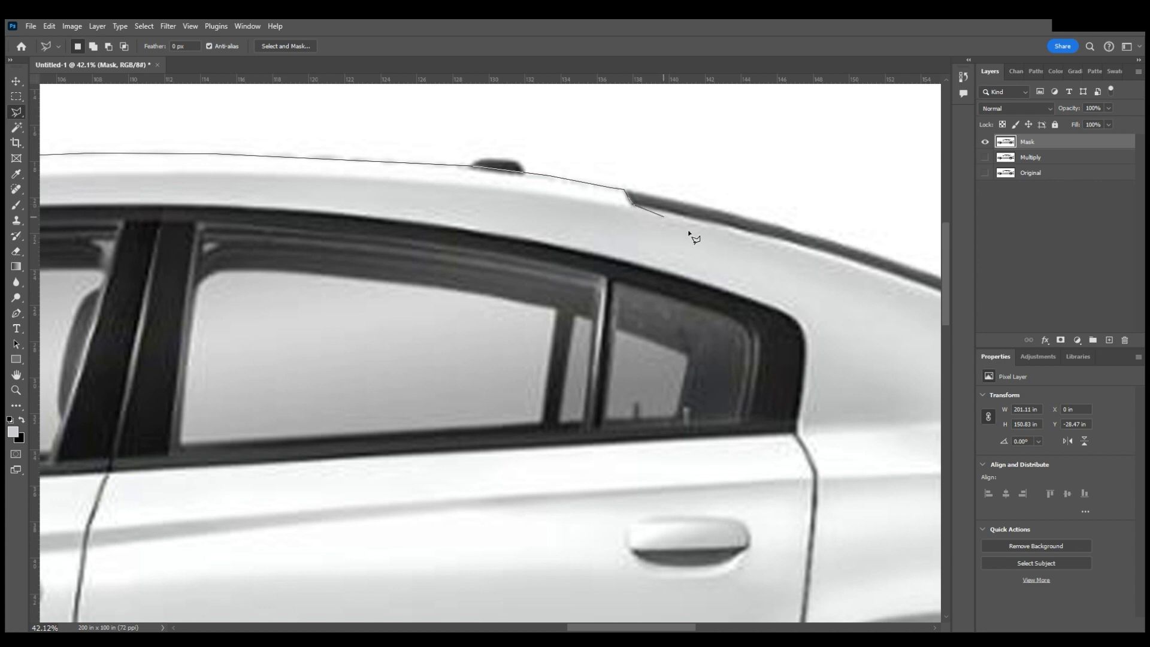
# - Continue the lasso outline down the rear window's lower edge, leaving the glass out, to the start of the trunk lid
pyautogui.hscroll(5, 701, 242)
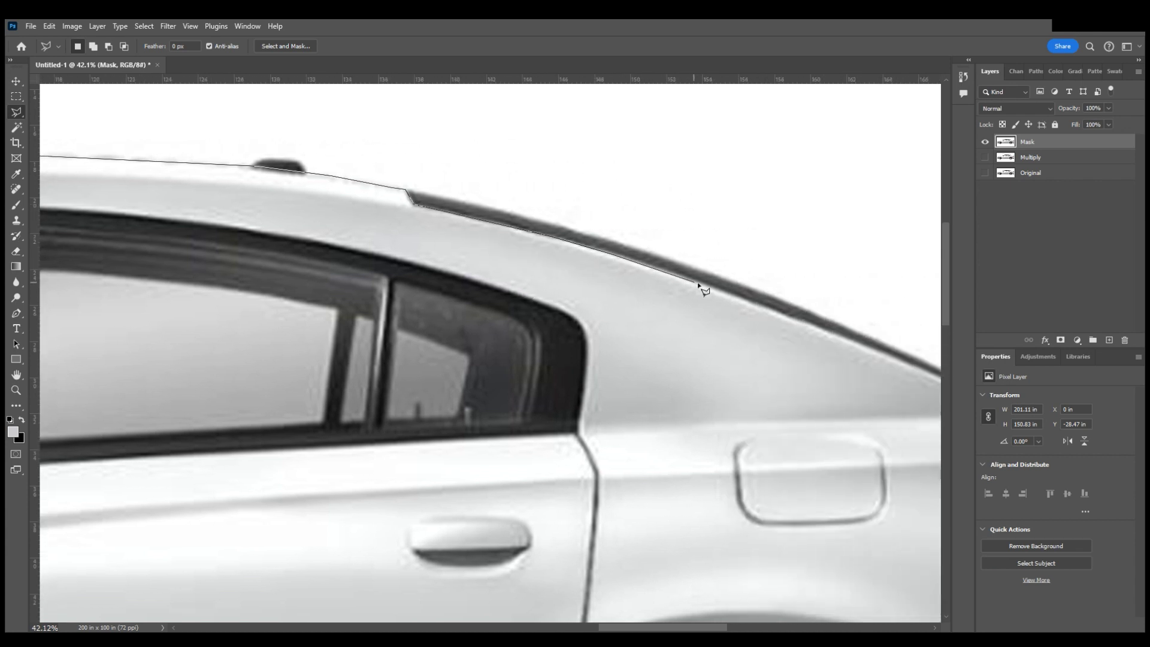
pyautogui.click(794, 318)
pyautogui.hscroll(3, 806, 347)
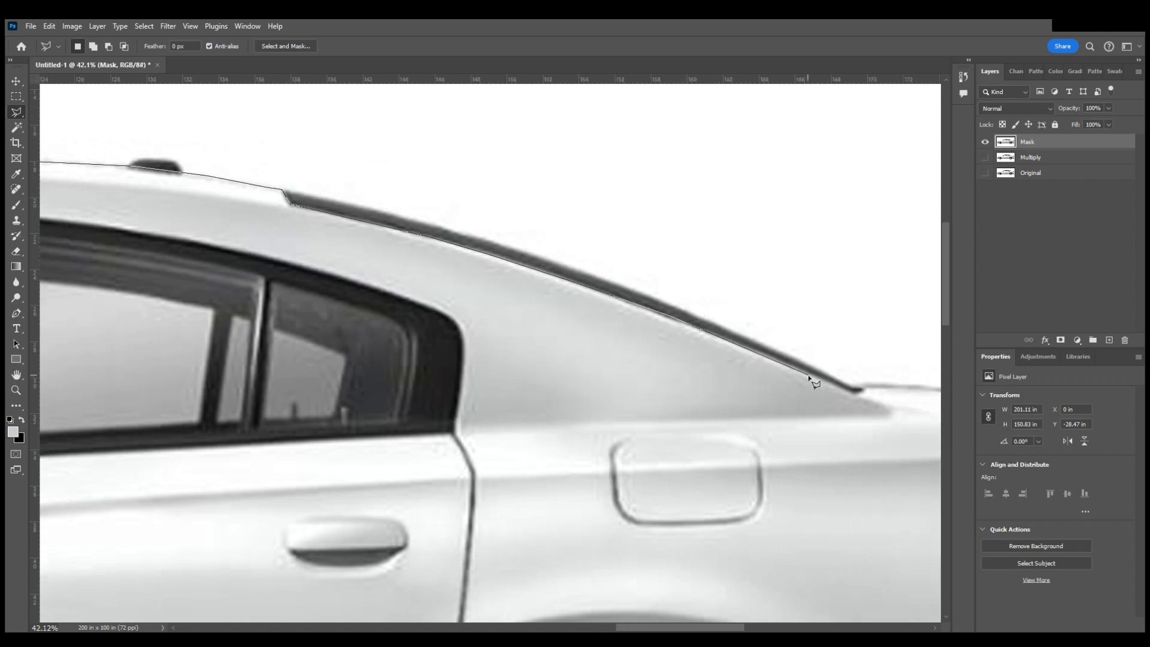
pyautogui.click(855, 396)
pyautogui.hscroll(8, 829, 407)
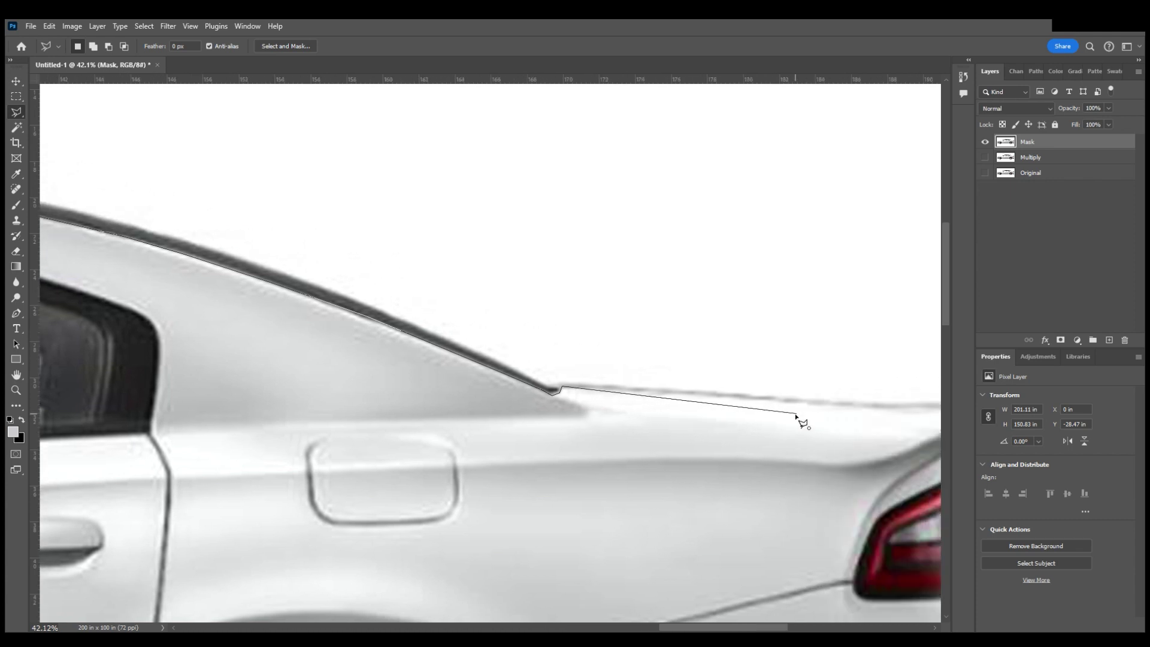
# - Continue the lasso outline along the trunk lid and around the taillight, leaving the lamp out, to the rear bumper's upper edge
pyautogui.hscroll(3, 791, 419)
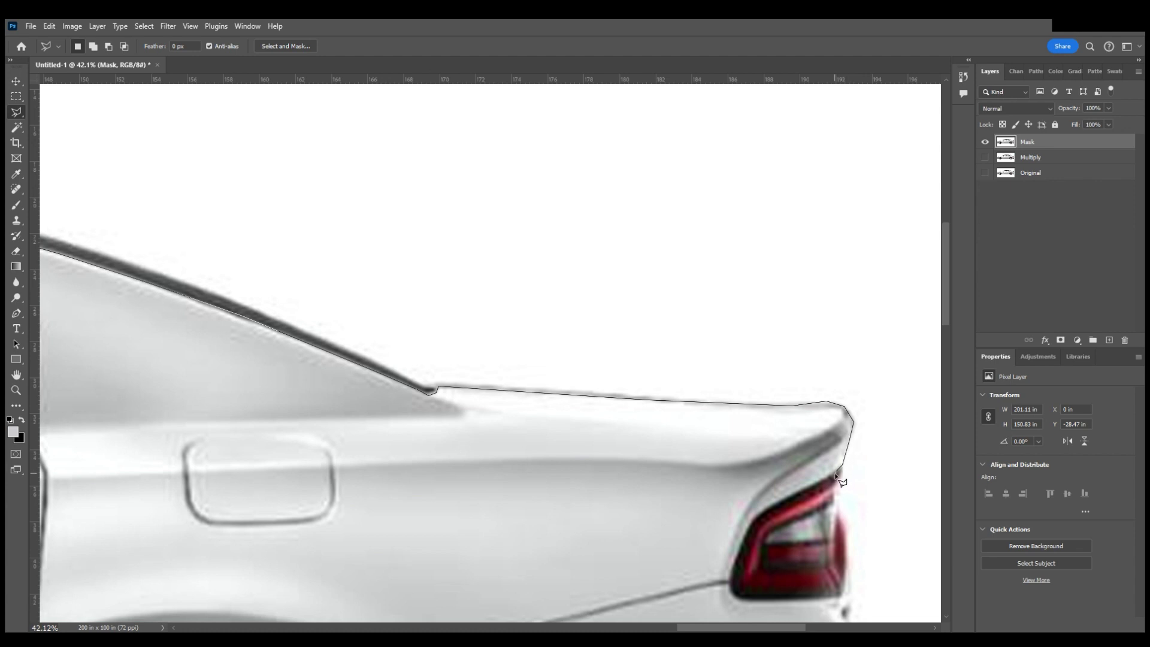
pyautogui.scroll(-4, 819, 492)
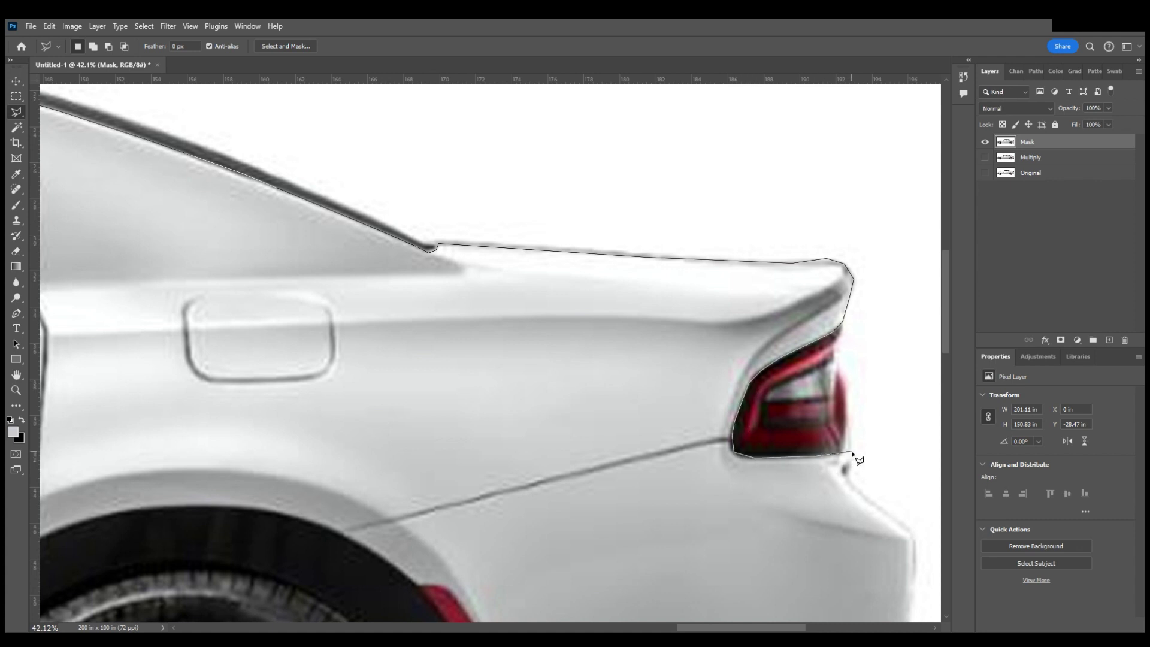
pyautogui.hscroll(5, 862, 498)
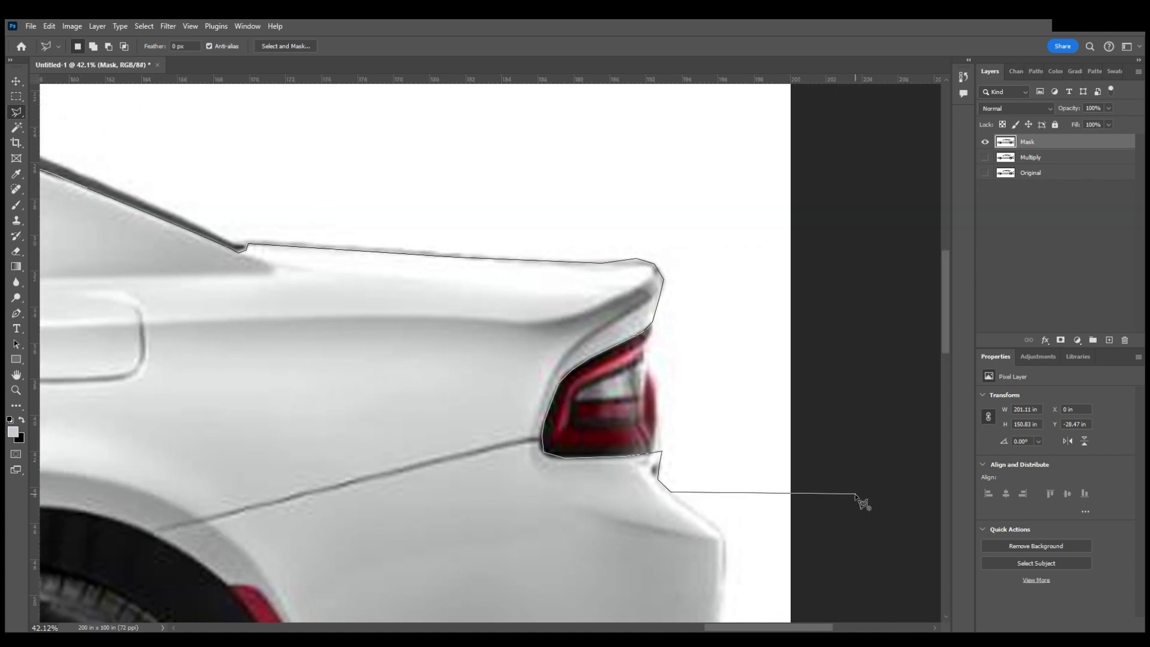
pyautogui.scroll(-3, 778, 473)
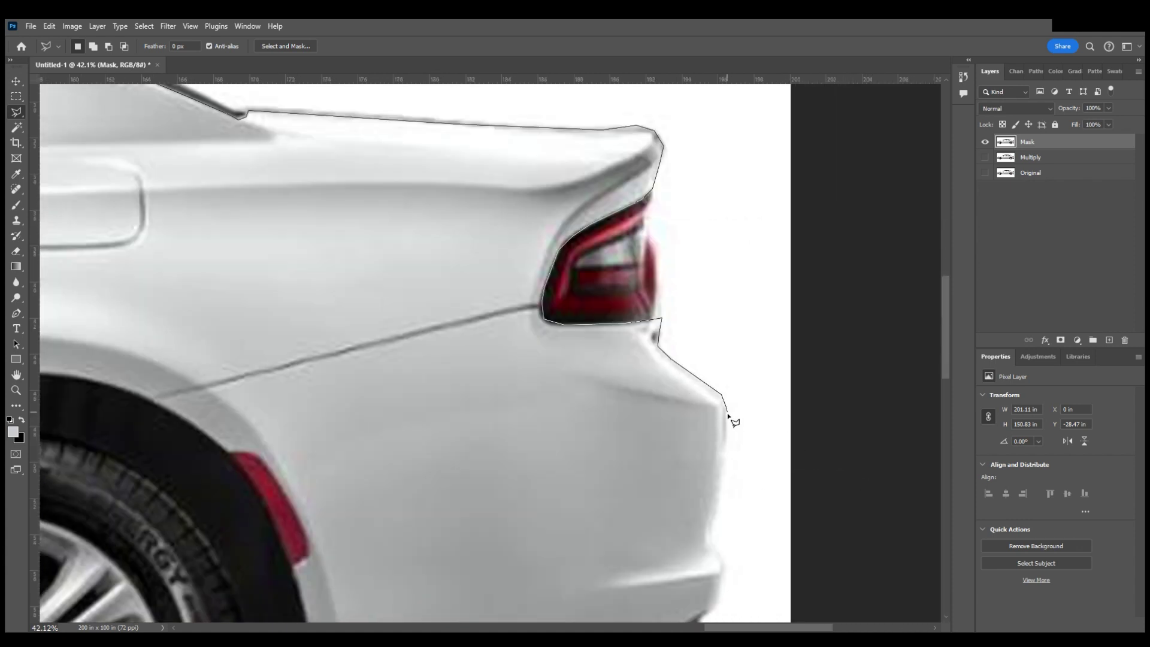
# - Continue the lasso outline down the rear bumper and along its lower edge, leaving the exhaust tip out, to the rear wheel arch
pyautogui.click(728, 426)
pyautogui.scroll(-3, 721, 554)
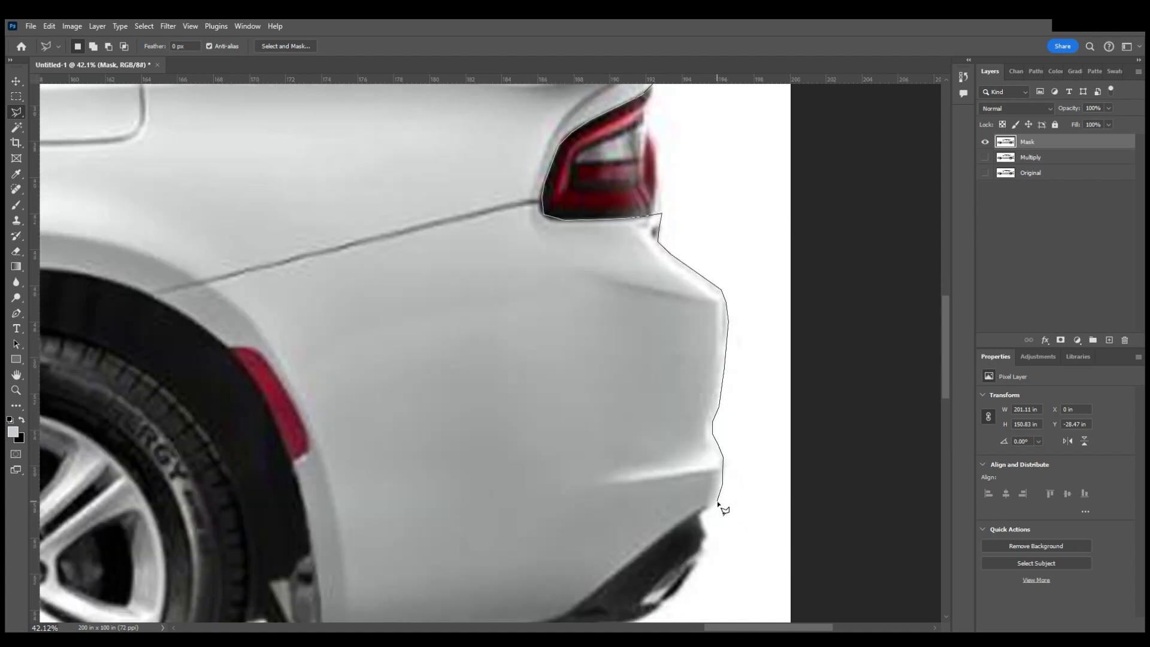
pyautogui.hscroll(-2, 703, 520)
pyautogui.scroll(-3, 683, 458)
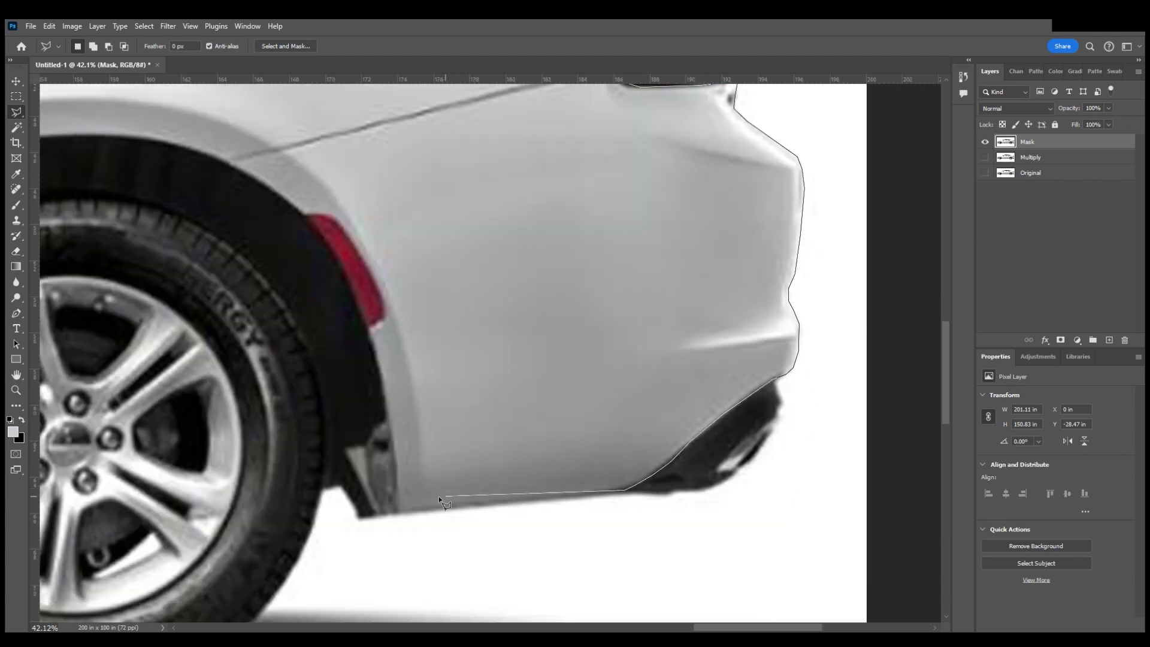
pyautogui.click(398, 513)
# - Continue the lasso outline up the rear half of the rear wheel arch to its crest, leaving the red side marker out
pyautogui.hscroll(-2, 413, 446)
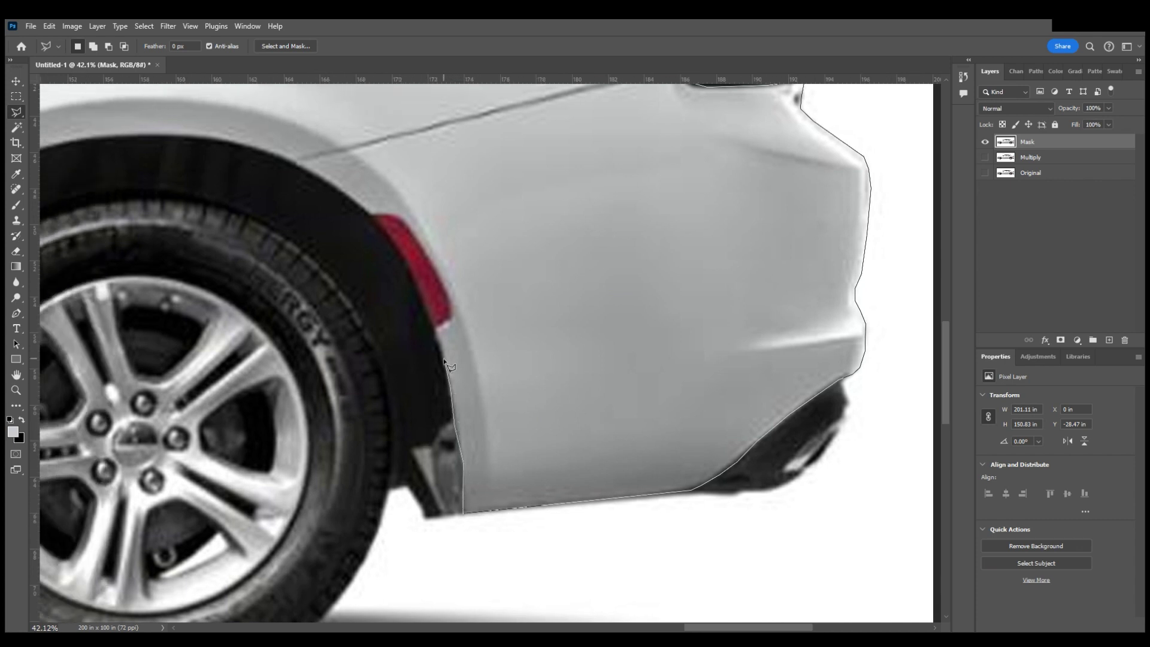
pyautogui.click(436, 329)
pyautogui.hscroll(-3, 370, 216)
pyautogui.click(423, 190)
pyautogui.click(382, 163)
pyautogui.click(358, 152)
pyautogui.click(314, 144)
pyautogui.hscroll(-2, 291, 157)
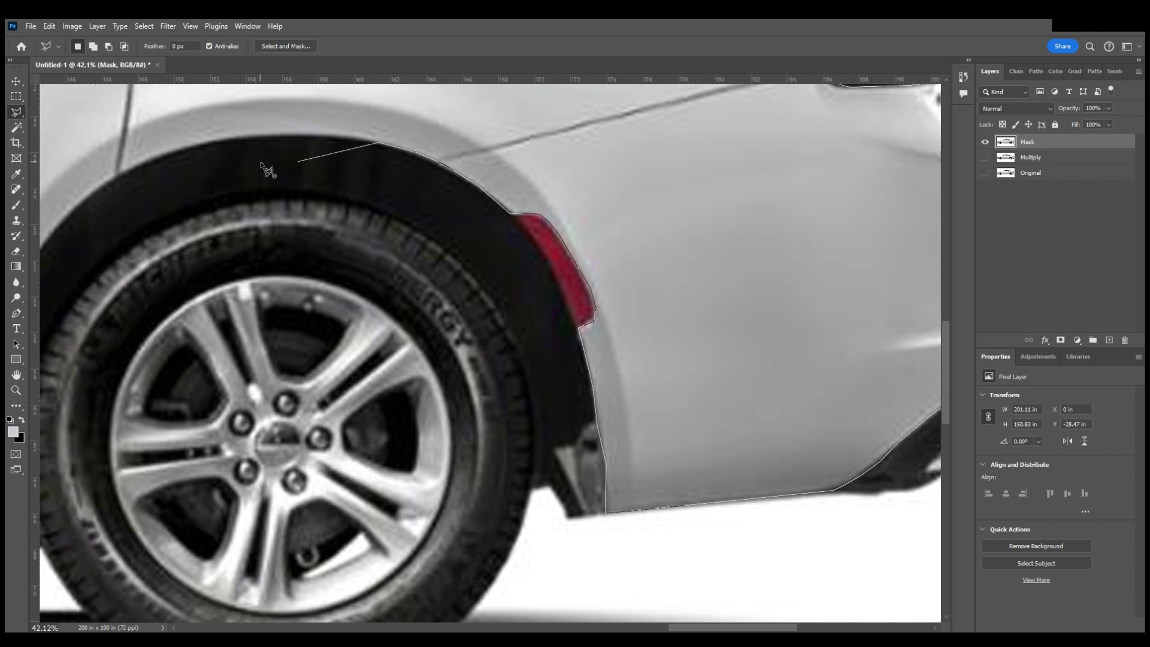
# - Continue the lasso outline over the rear wheel arch and down its front half to the rocker panel
pyautogui.hscroll(-6, 349, 142)
pyautogui.click(349, 138)
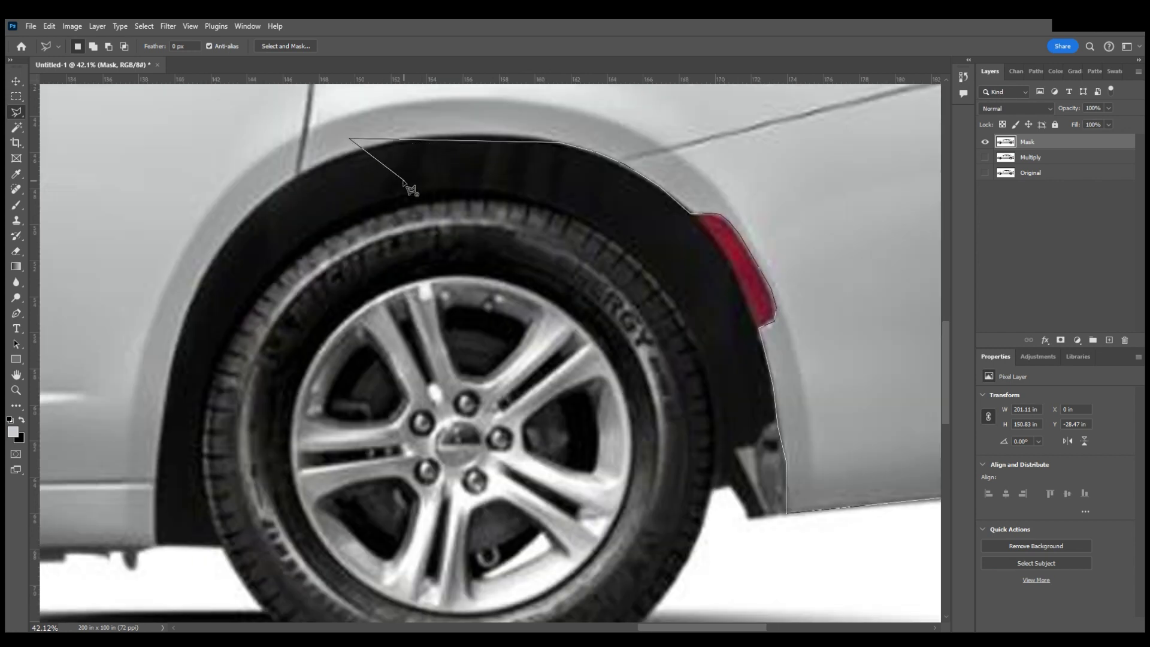
pyautogui.hscroll(-5, 409, 188)
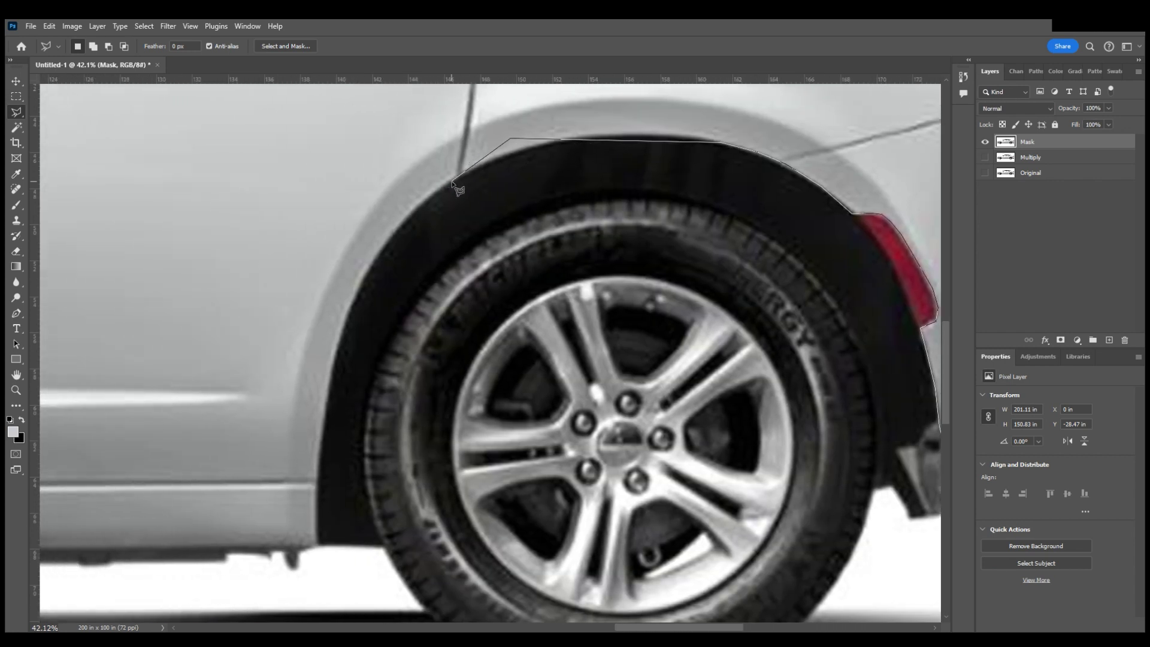
pyautogui.click(425, 200)
pyautogui.click(396, 233)
pyautogui.click(371, 265)
pyautogui.click(350, 313)
pyautogui.click(335, 363)
pyautogui.click(325, 441)
pyautogui.hscroll(-8, 329, 365)
pyautogui.scroll(-3, 329, 366)
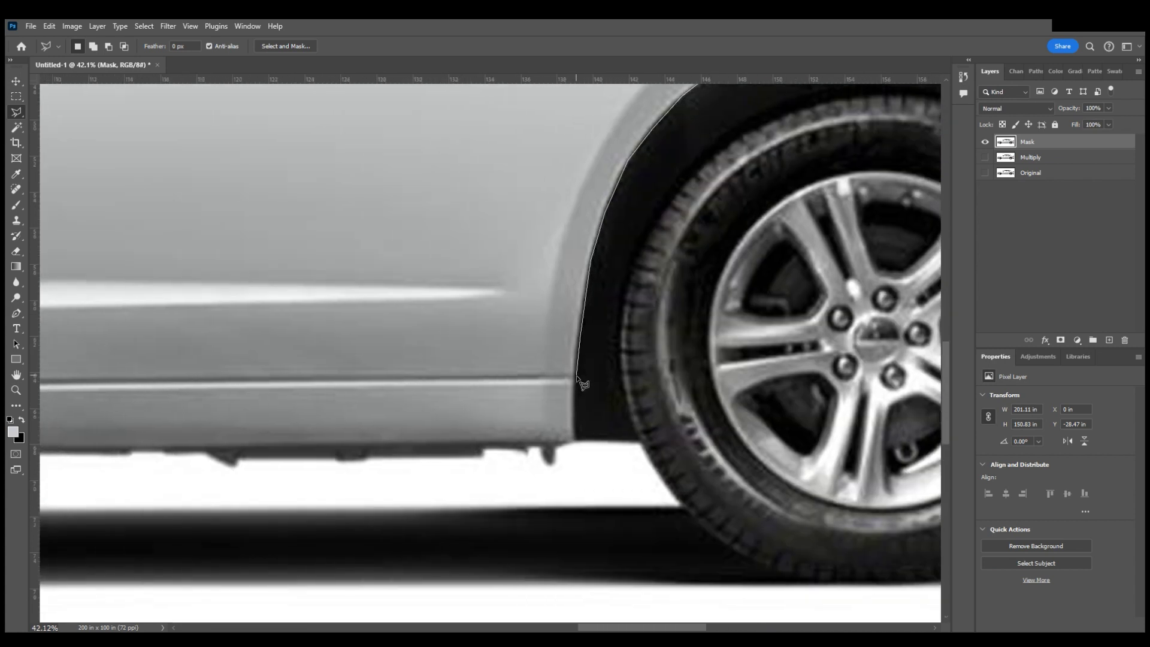
pyautogui.click(577, 374)
# - Continue the lasso outline along the rocker panel's lower edge to the base of the front wheel arch
pyautogui.click(531, 446)
pyautogui.hscroll(1, 423, 443)
pyautogui.scroll(2, 423, 444)
pyautogui.scroll(-5, 422, 441)
pyautogui.hscroll(-8, 422, 441)
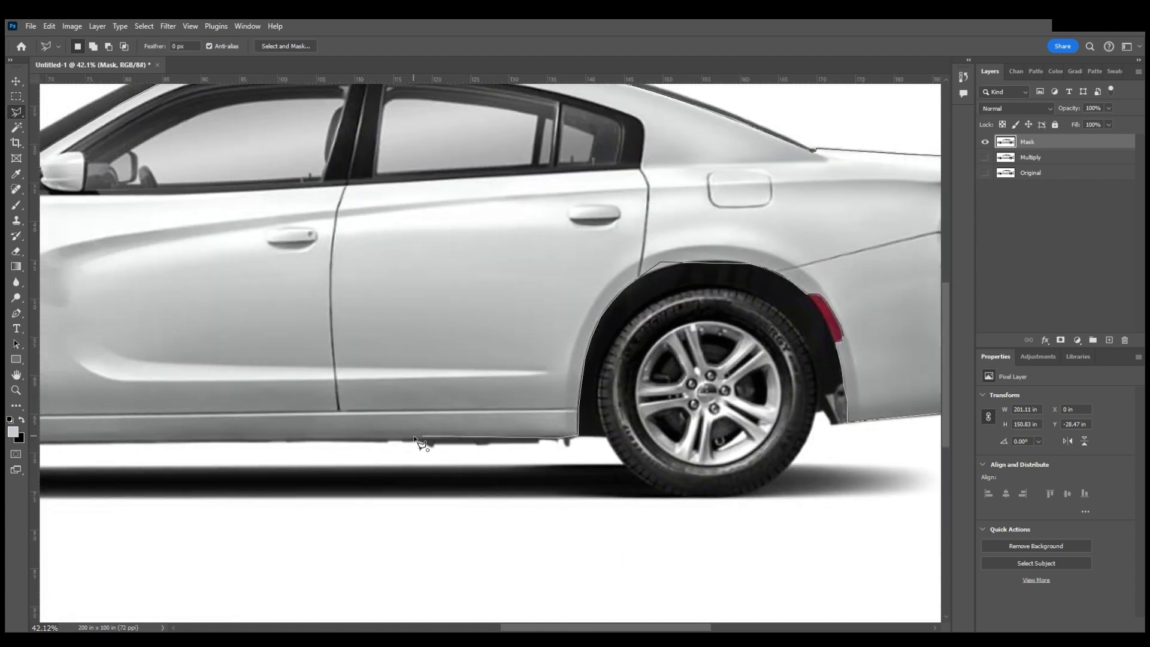
pyautogui.hscroll(-4, 311, 444)
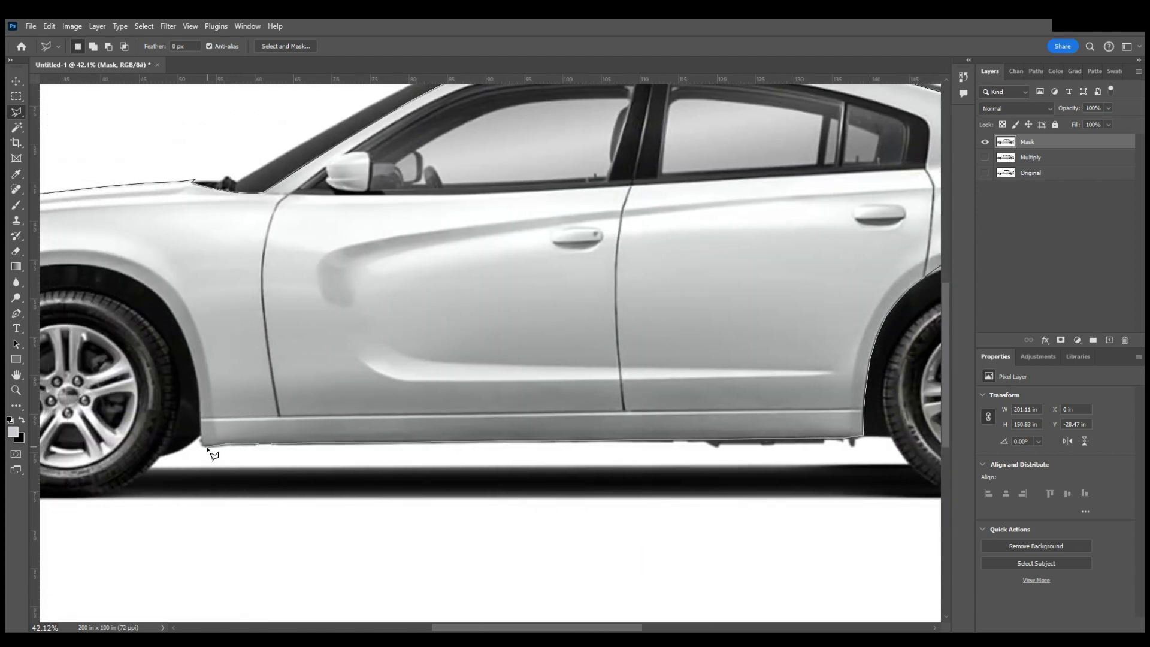
pyautogui.hscroll(-7, 211, 454)
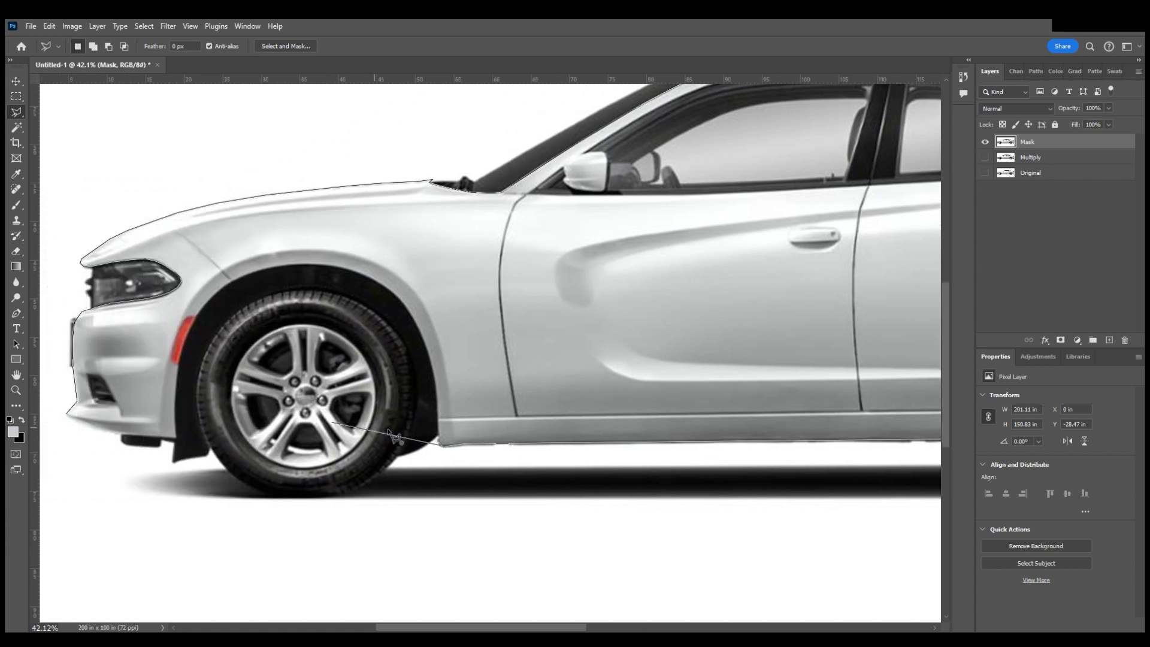
# - Continue the lasso outline up the rear half of the front wheel arch and over its crest
pyautogui.scroll(3, 434, 435)
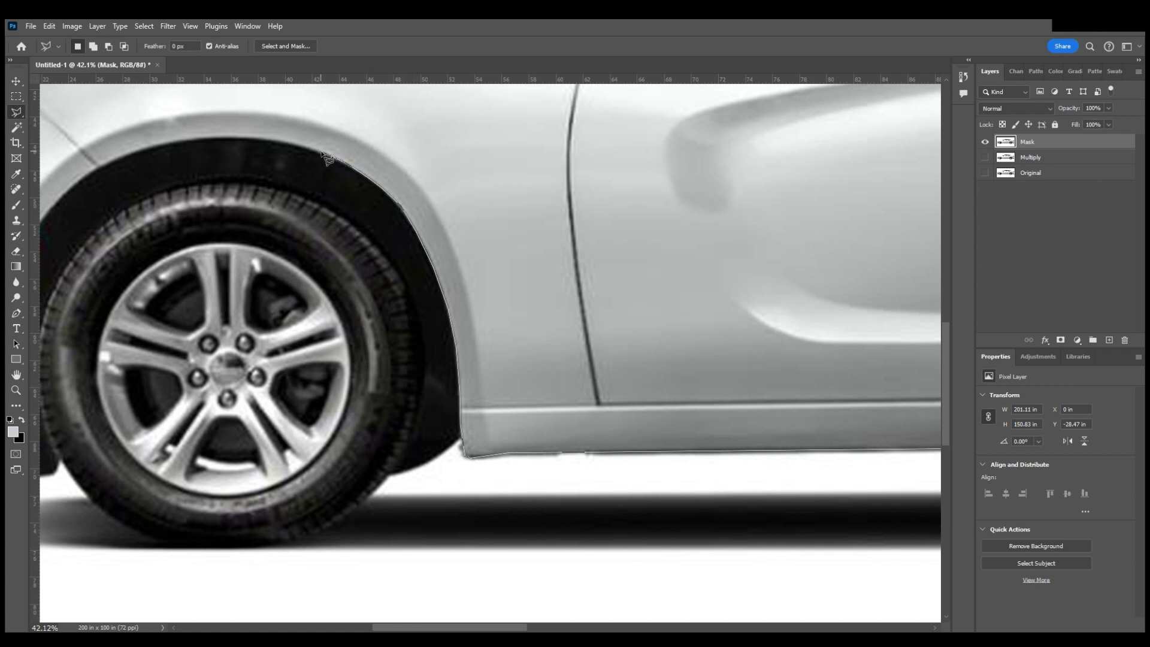
pyautogui.click(287, 142)
pyautogui.click(235, 137)
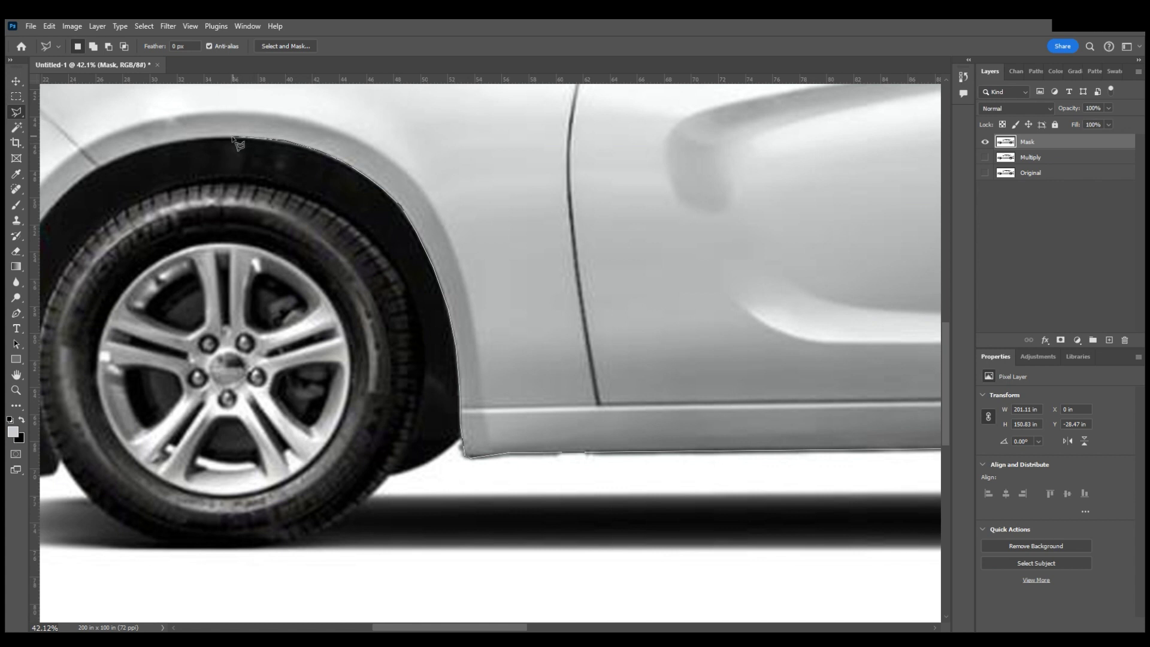
pyautogui.click(195, 140)
pyautogui.hscroll(-5, 132, 160)
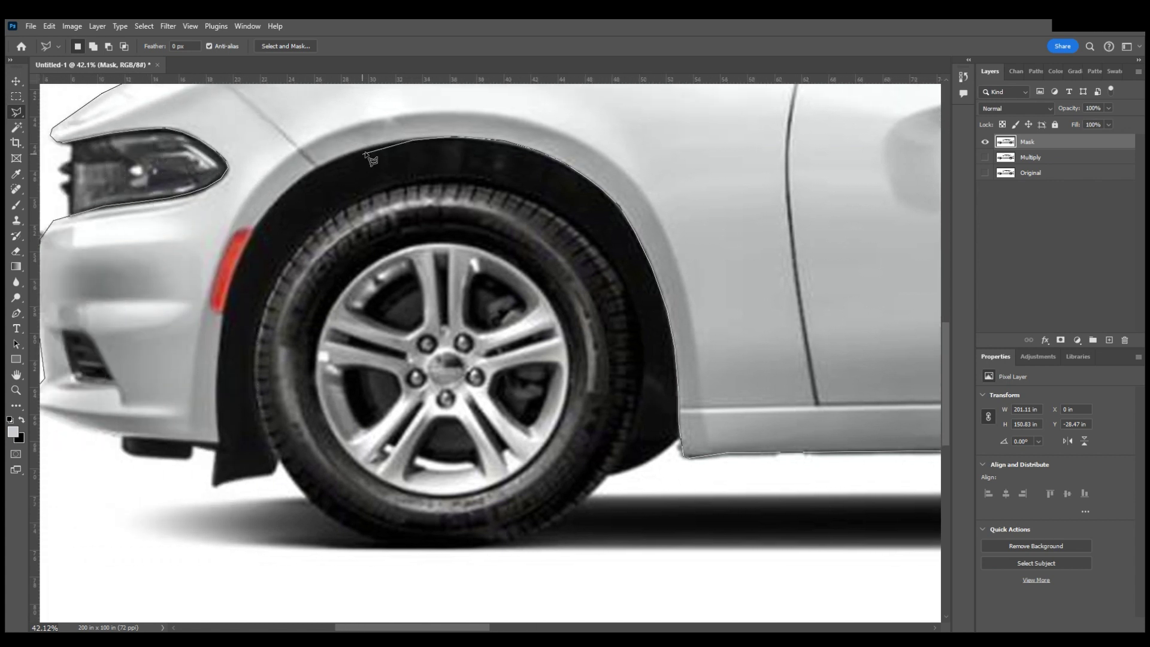
# - Trace down the front wheel arch, leaving the side marker out, and close the body selection along the front bumper's lower edge
pyautogui.click(368, 150)
pyautogui.click(331, 165)
pyautogui.click(302, 178)
pyautogui.click(235, 231)
pyautogui.click(214, 310)
pyautogui.click(221, 312)
pyautogui.click(218, 441)
pyautogui.hscroll(-3, 222, 440)
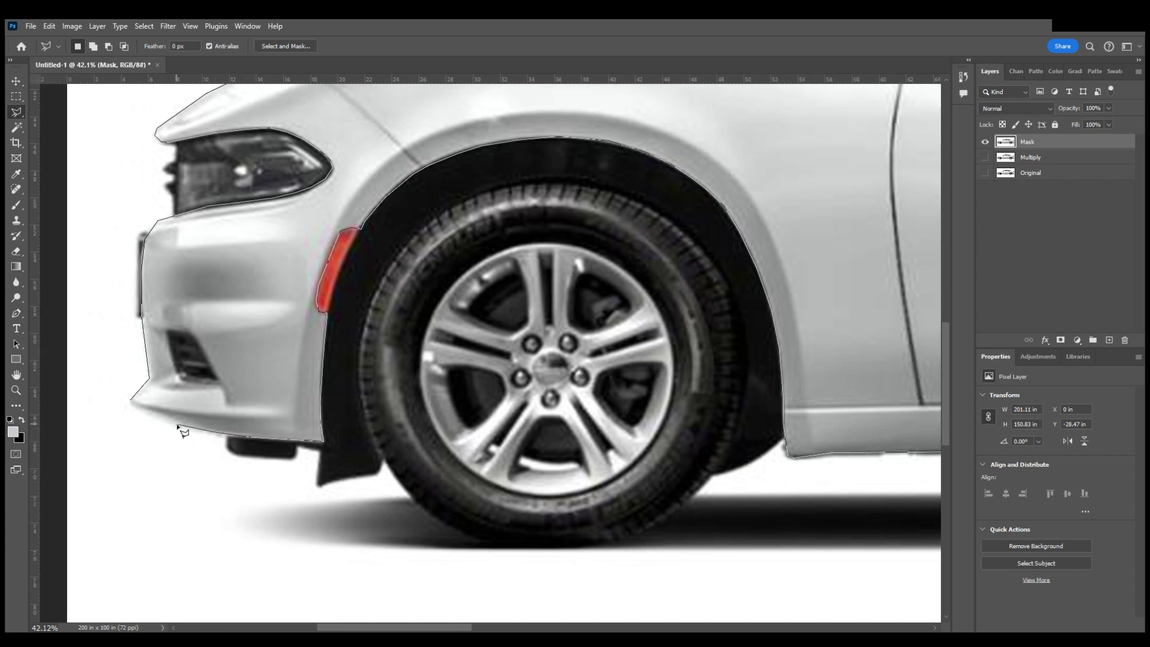
pyautogui.click(137, 409)
# - Add the missed sliver of bodywork above the front part of the rear wheel arch to the selection with the Polygonal Lasso
pyautogui.scroll(-5, 249, 397)
pyautogui.hscroll(5, 342, 354)
pyautogui.hscroll(4, 558, 291)
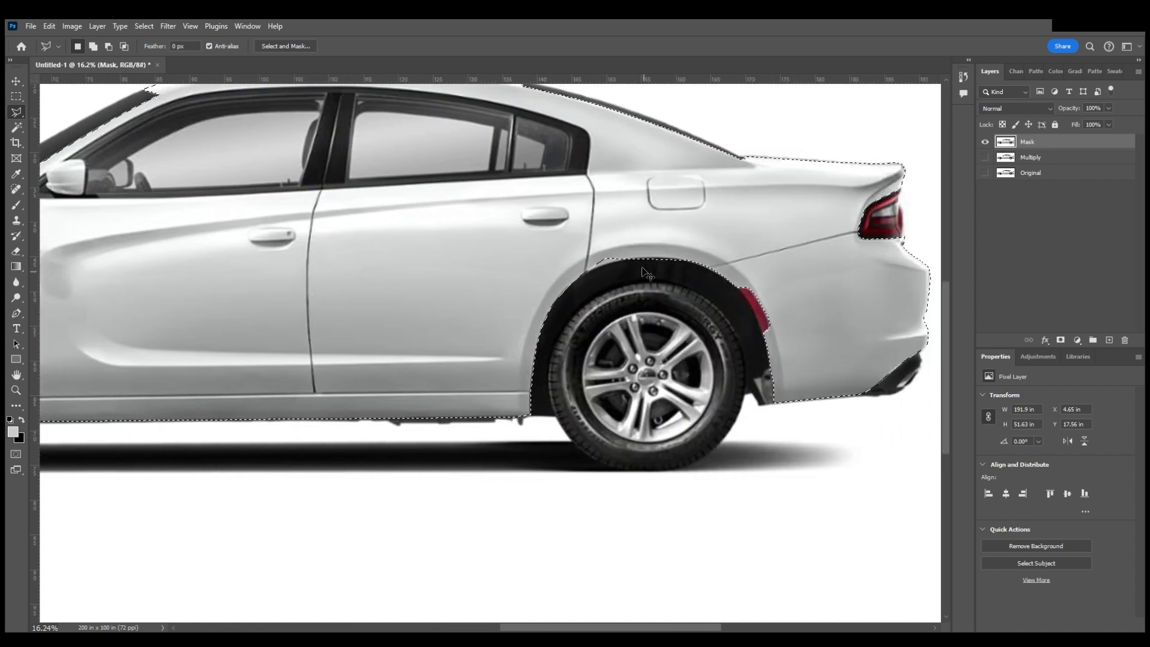
pyautogui.scroll(6, 606, 301)
pyautogui.scroll(-2, 609, 306)
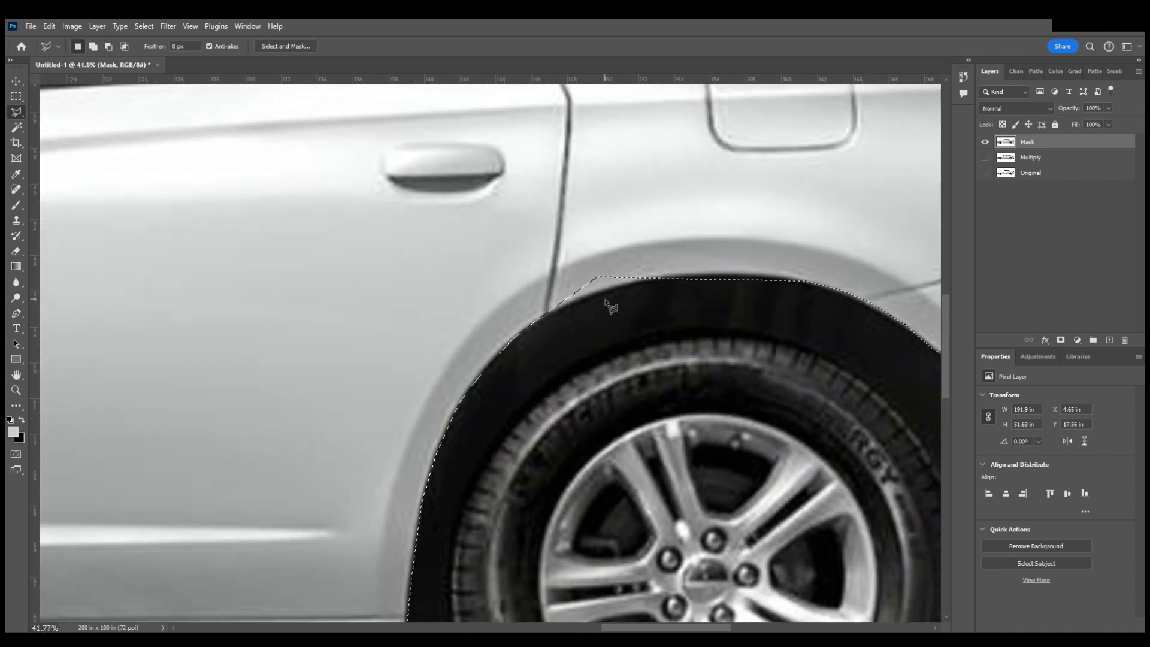
pyautogui.hscroll(2, 599, 306)
pyautogui.scroll(2, 522, 286)
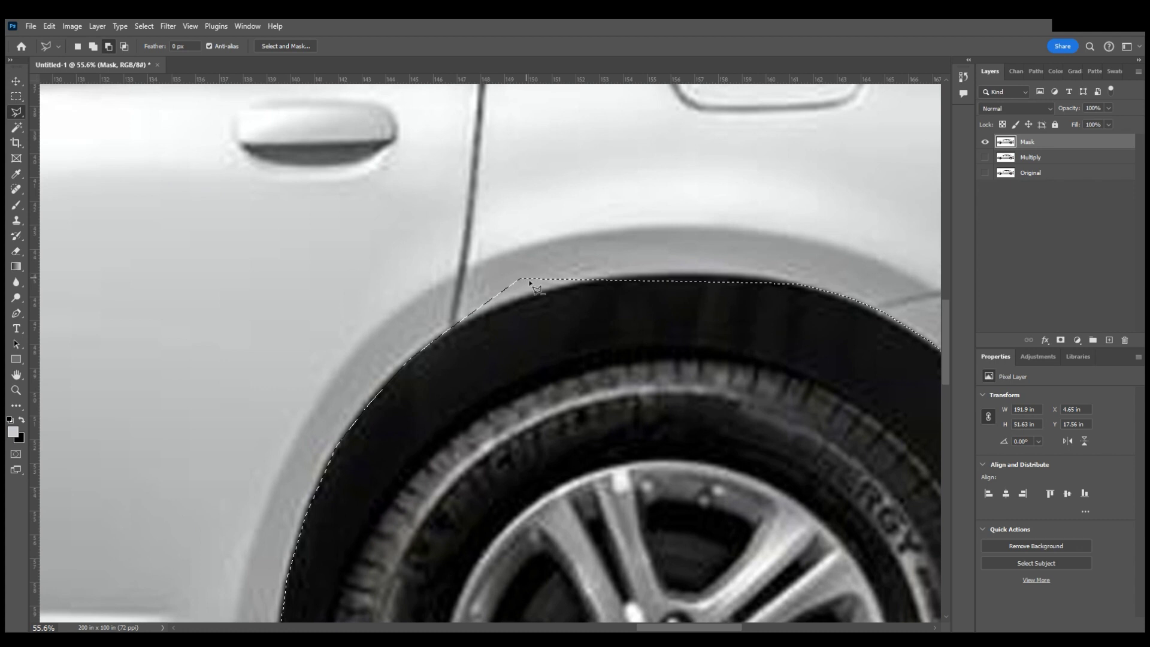
pyautogui.scroll(1, 530, 273)
pyautogui.press('shift')
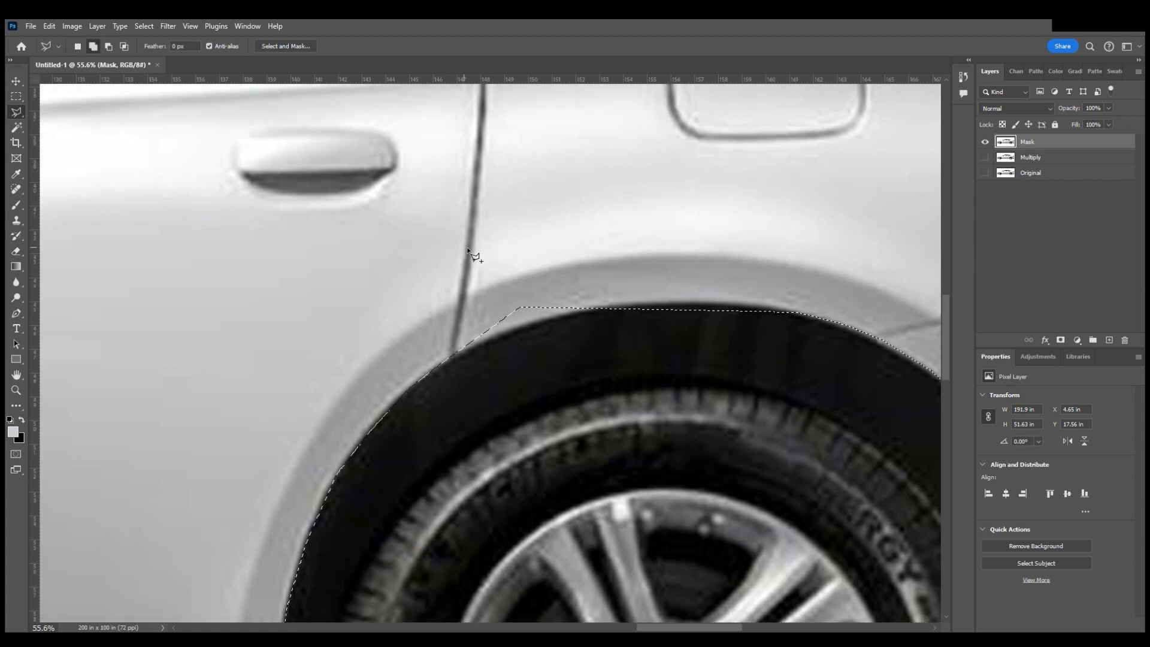
pyautogui.click(436, 268)
pyautogui.click(385, 345)
pyautogui.click(399, 372)
pyautogui.click(429, 371)
pyautogui.click(519, 327)
pyautogui.click(555, 316)
pyautogui.moveTo(579, 313)
pyautogui.mouseDown()
pyautogui.moveTo(647, 294)
pyautogui.moveTo(659, 264)
pyautogui.mouseUp()
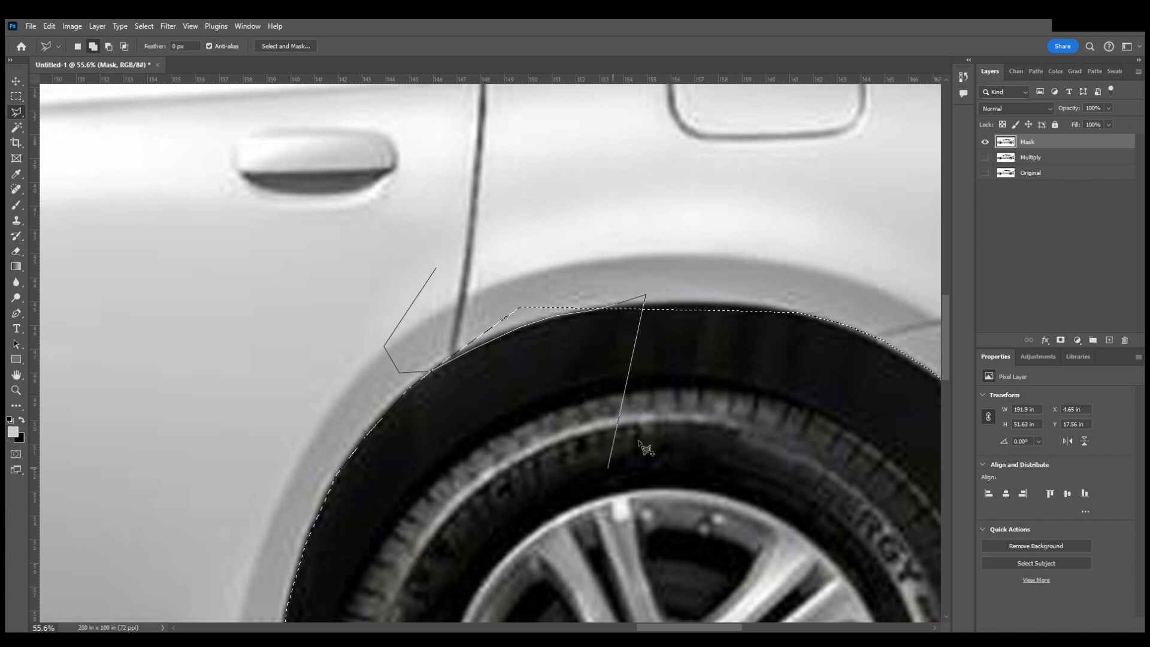
pyautogui.click(654, 304)
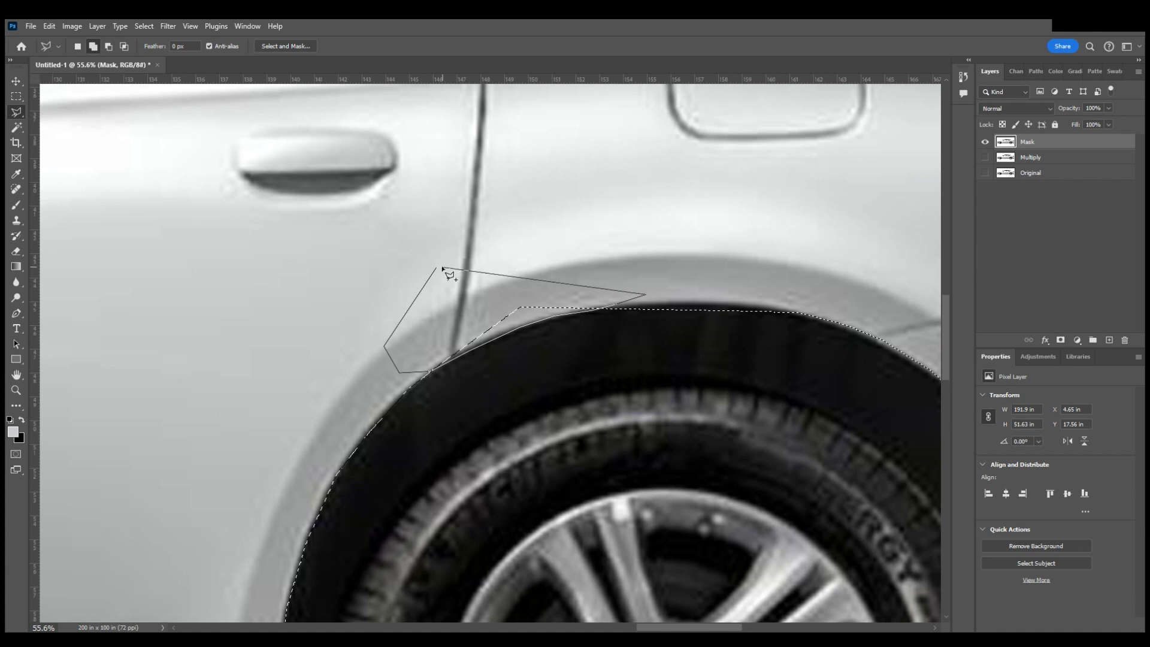
pyautogui.doubleClick(510, 235)
pyautogui.scroll(-5, 479, 323)
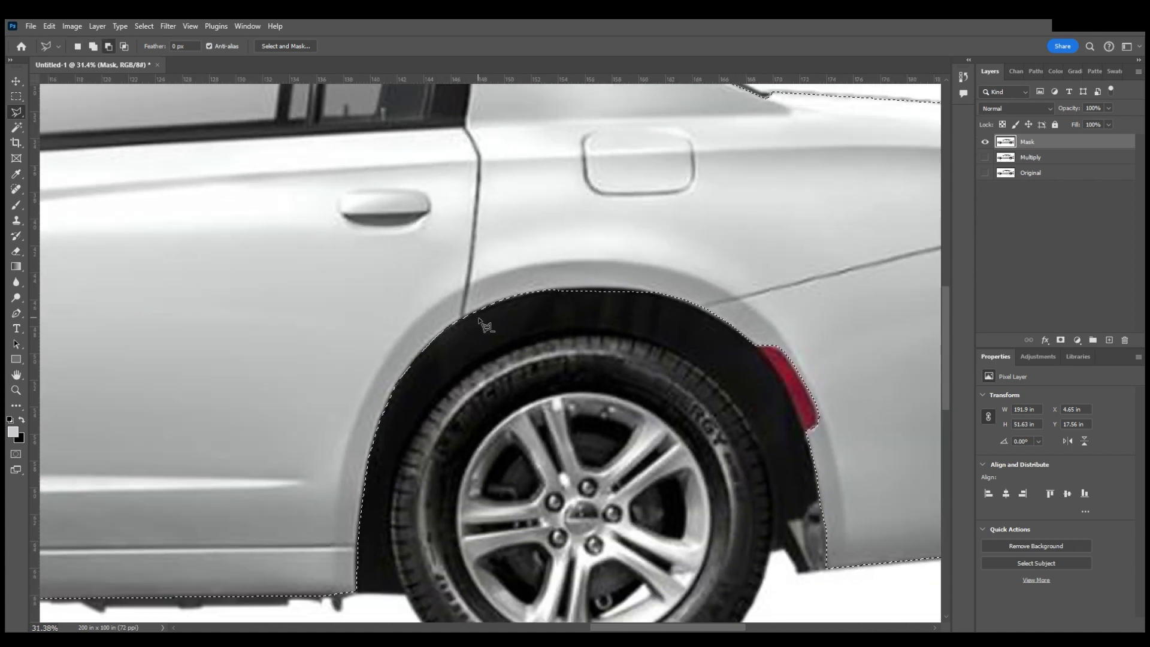
pyautogui.scroll(3, 461, 275)
pyautogui.hscroll(-7, 461, 274)
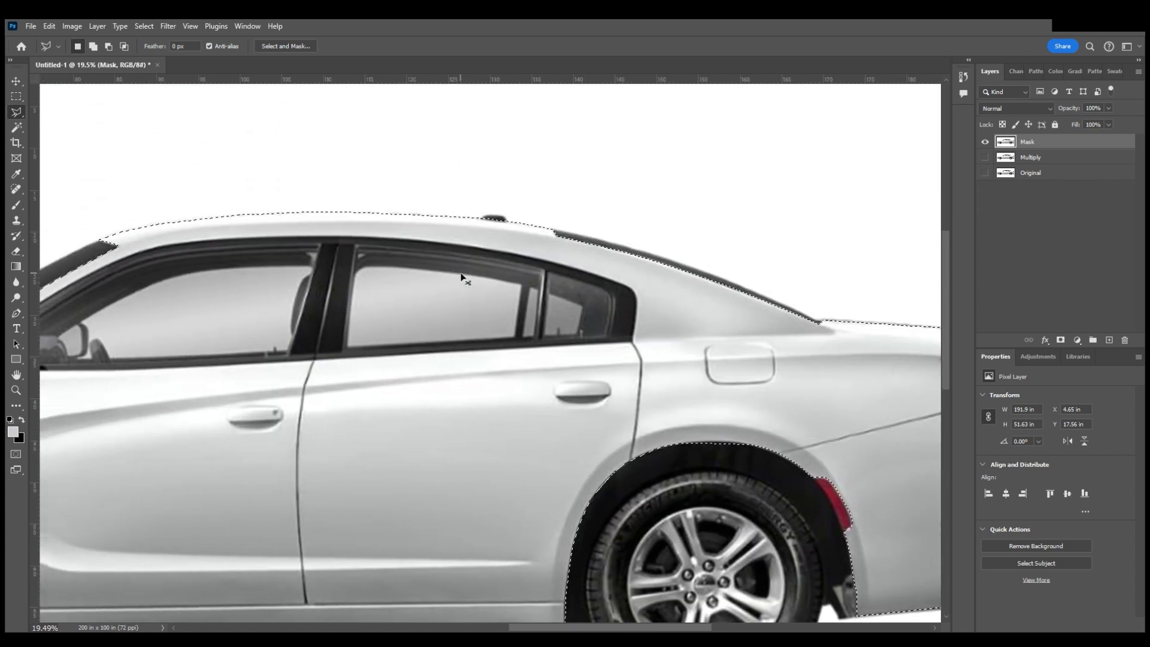
# - Start subtracting the side windows from the body selection with the Polygonal Lasso, tracing their lower edge from the A-pillar to the rear quarter window
pyautogui.hscroll(-2, 465, 277)
pyautogui.hscroll(2, 360, 285)
pyautogui.hscroll(-3, 335, 288)
pyautogui.press('alt')
pyautogui.scroll(5, 226, 386)
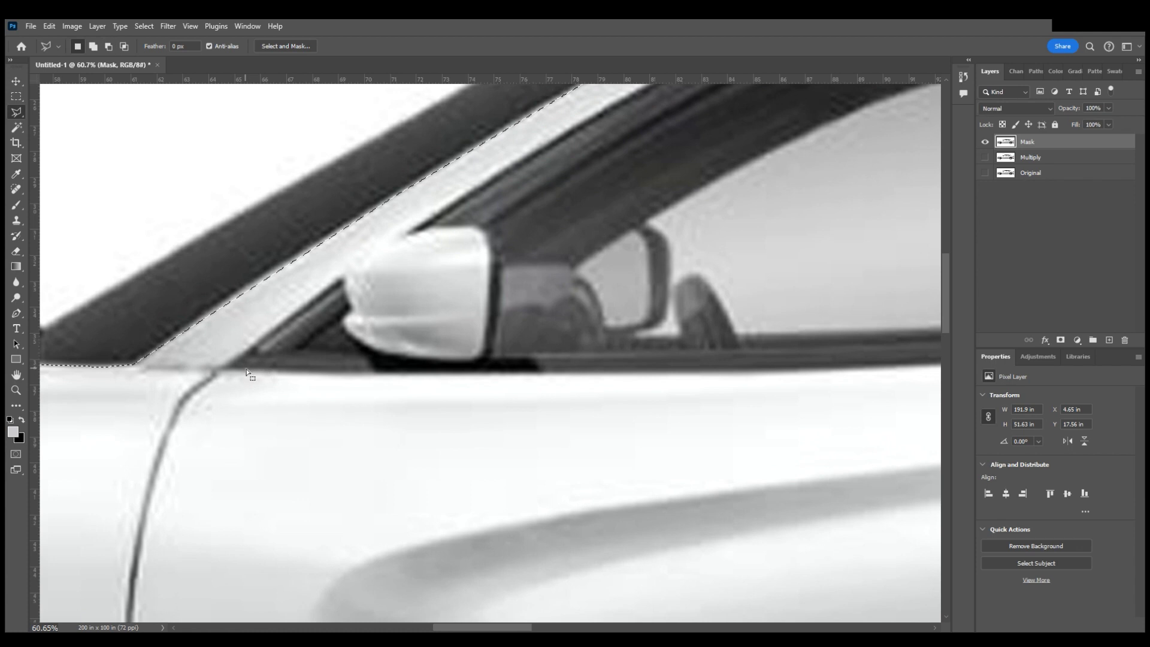
pyautogui.press('alt')
pyautogui.hscroll(5, 593, 375)
pyautogui.scroll(-3, 615, 376)
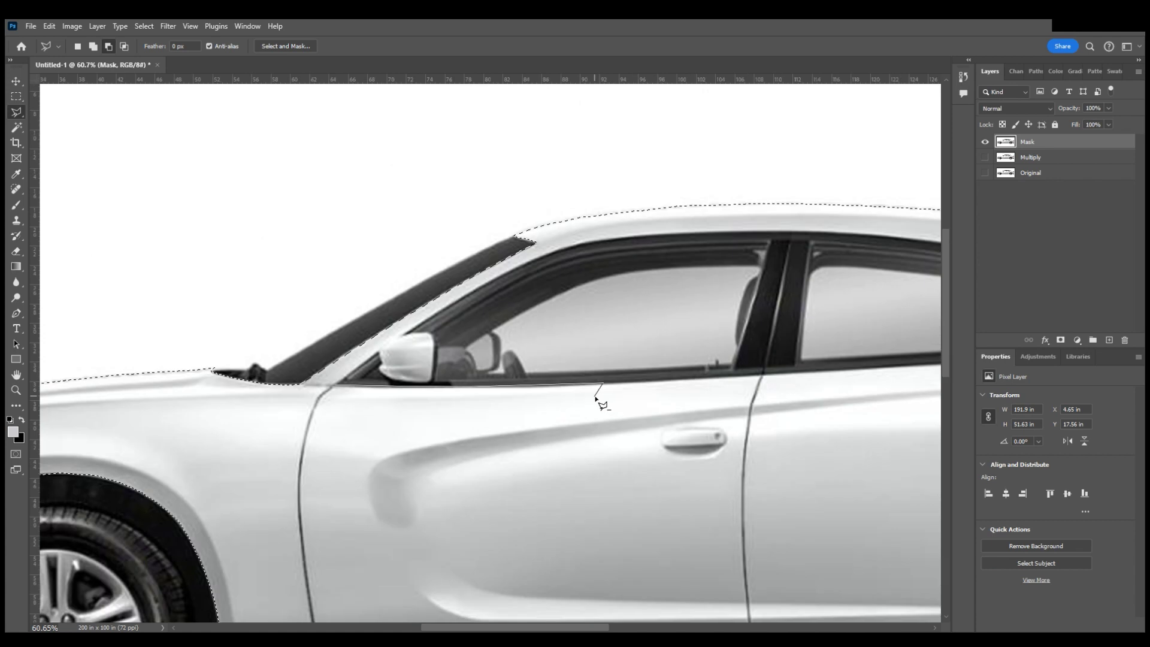
pyautogui.hscroll(3, 599, 390)
pyautogui.hscroll(3, 605, 380)
pyautogui.scroll(1, 659, 372)
pyautogui.hscroll(2, 678, 360)
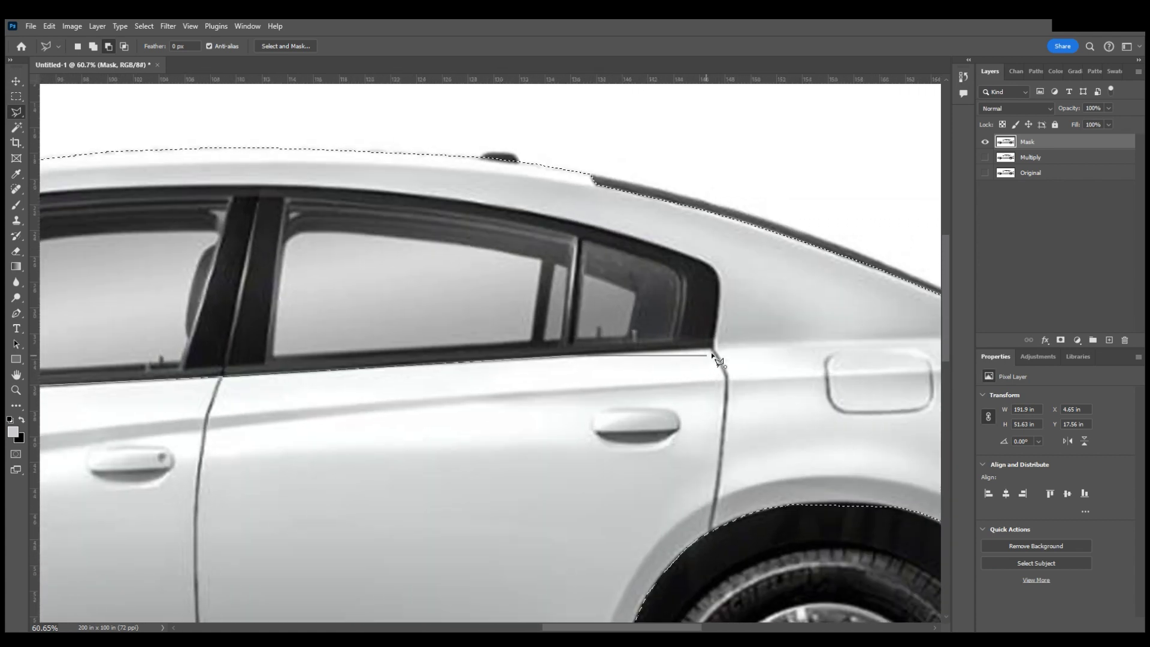
pyautogui.click(807, 348)
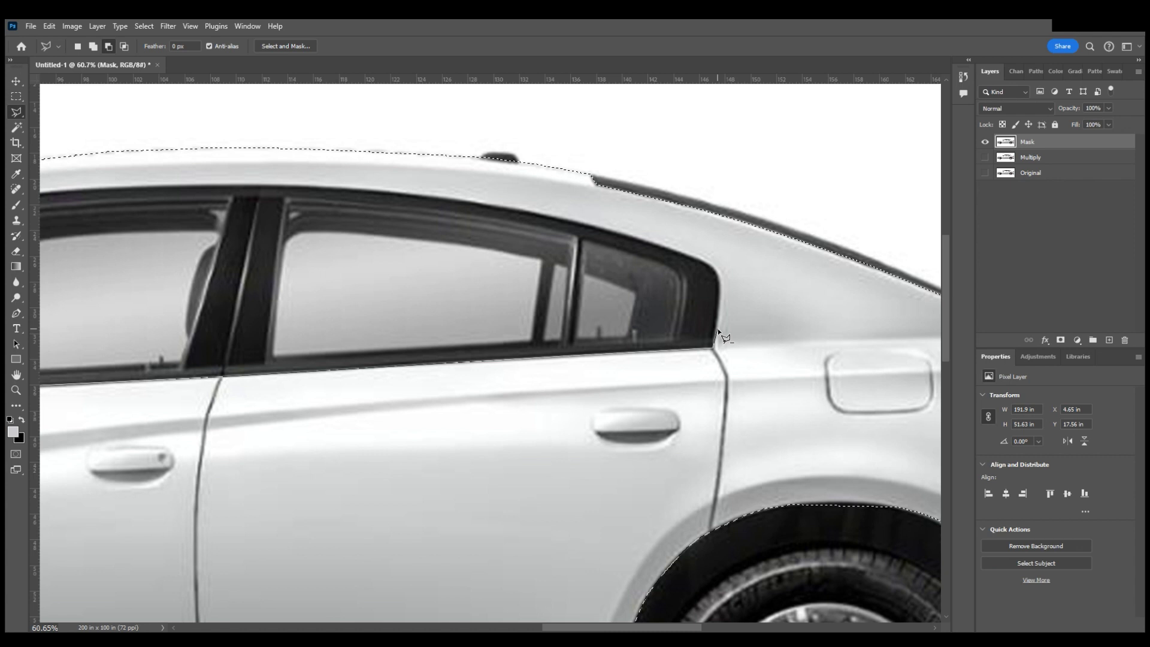
# - Continue the lasso outline around the rear corner of the window frame and forward along its upper edge to the B-pillar
pyautogui.click(719, 277)
pyautogui.click(712, 266)
pyautogui.click(698, 260)
pyautogui.click(637, 236)
pyautogui.click(554, 215)
pyautogui.click(453, 197)
pyautogui.click(436, 200)
pyautogui.click(344, 189)
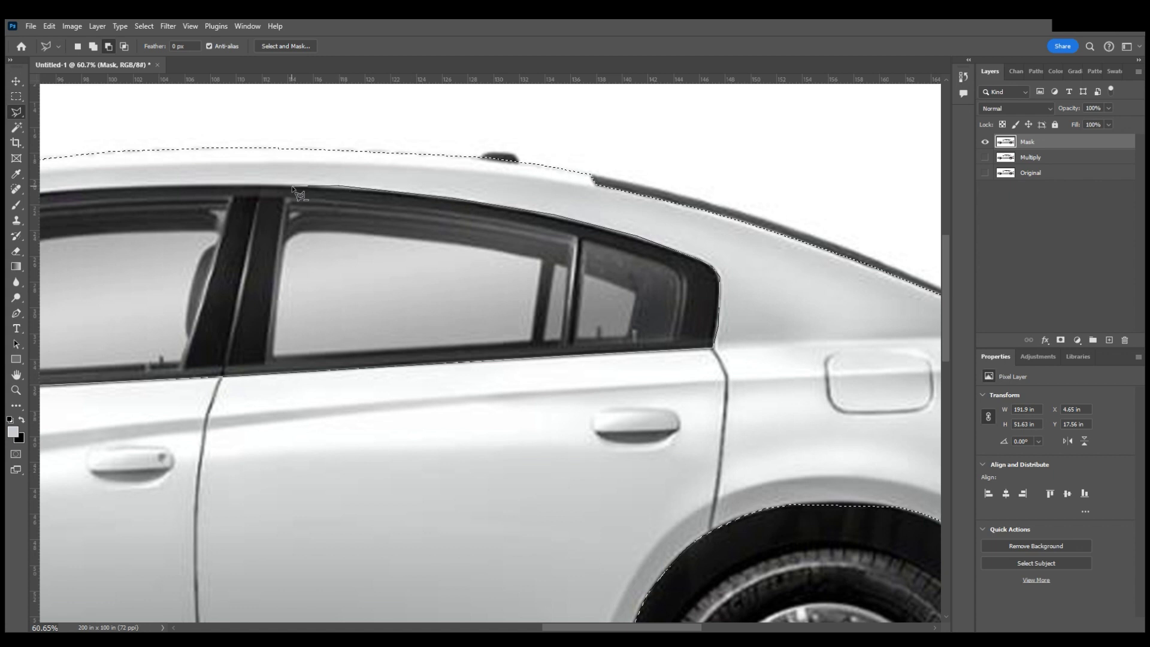
pyautogui.click(248, 183)
# - Trace the front door window's upper edge forward and down the A-pillar to the top of the side mirror
pyautogui.hscroll(-6, 167, 211)
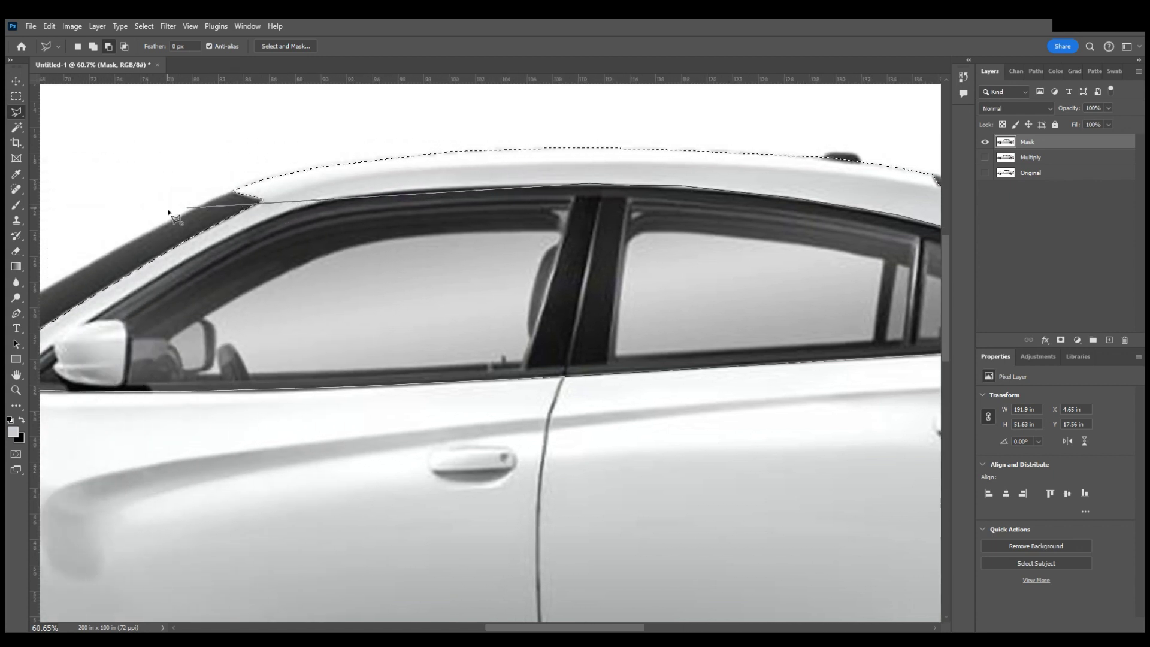
pyautogui.click(485, 186)
pyautogui.click(406, 191)
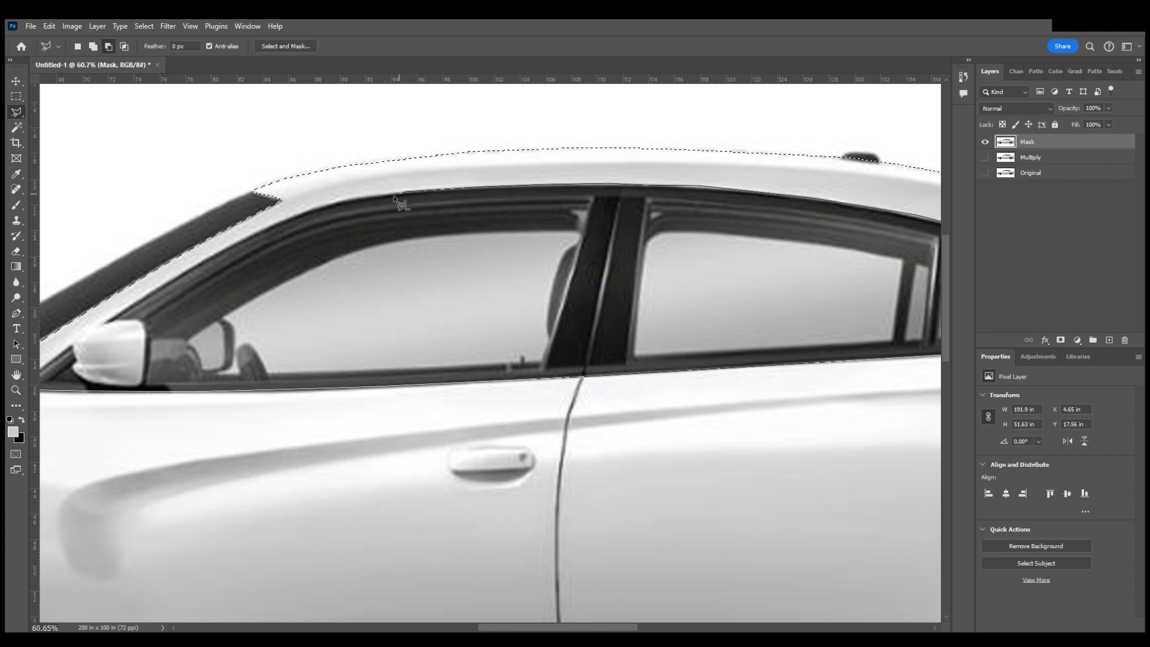
pyautogui.click(349, 202)
pyautogui.click(322, 208)
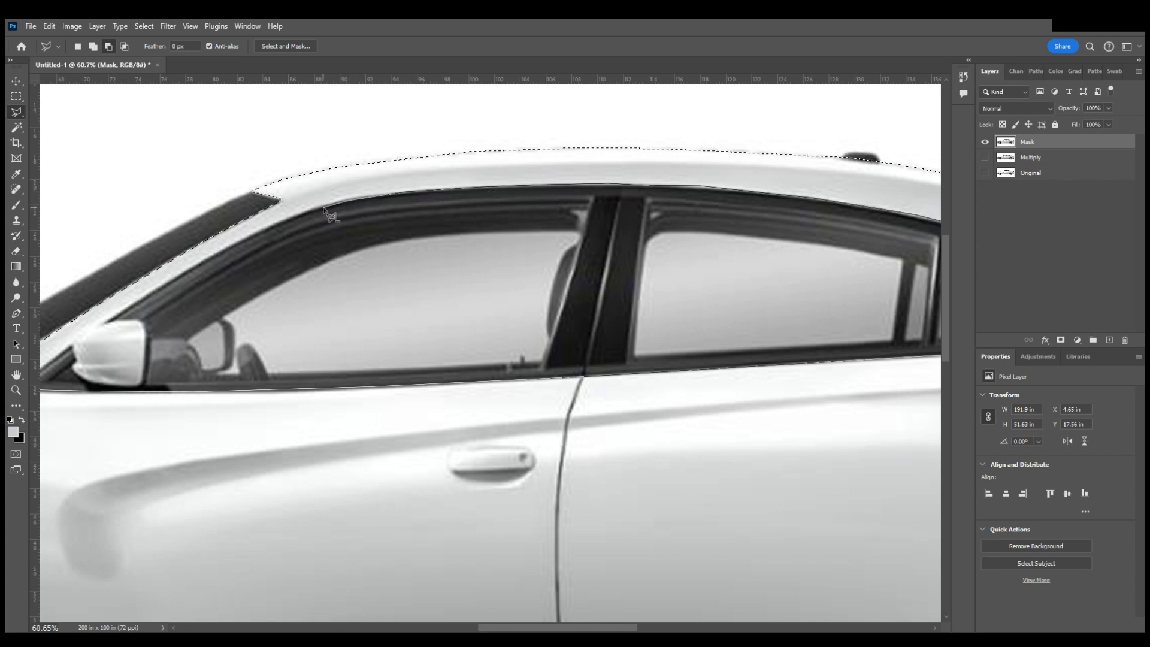
pyautogui.click(289, 219)
pyautogui.hscroll(-3, 263, 264)
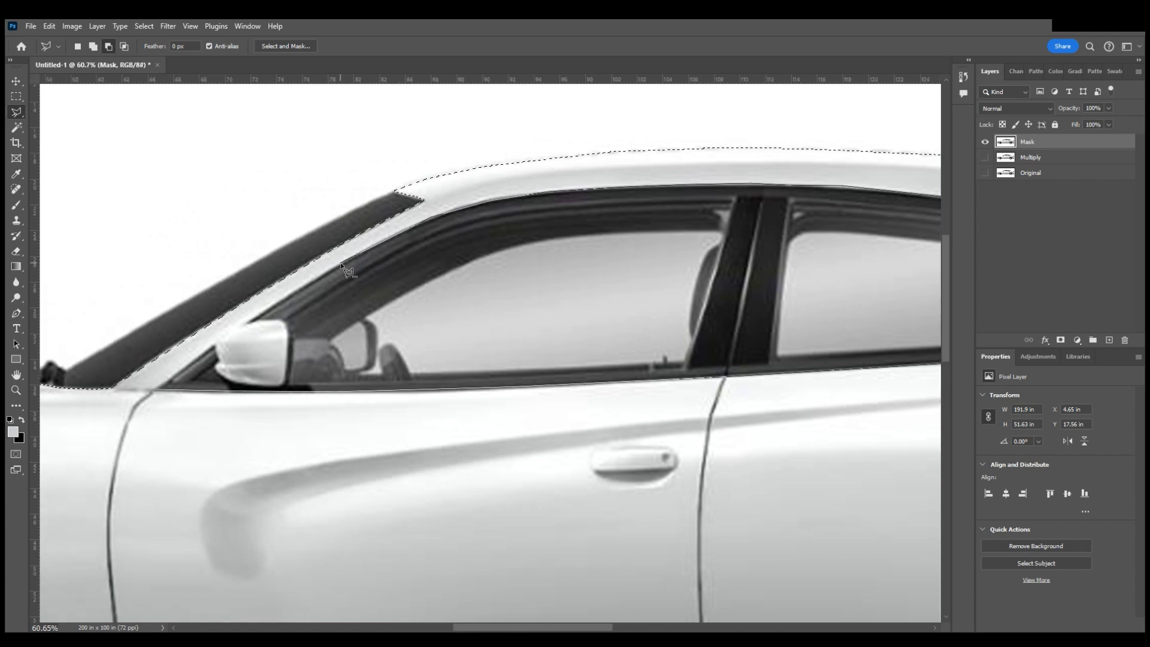
pyautogui.click(251, 321)
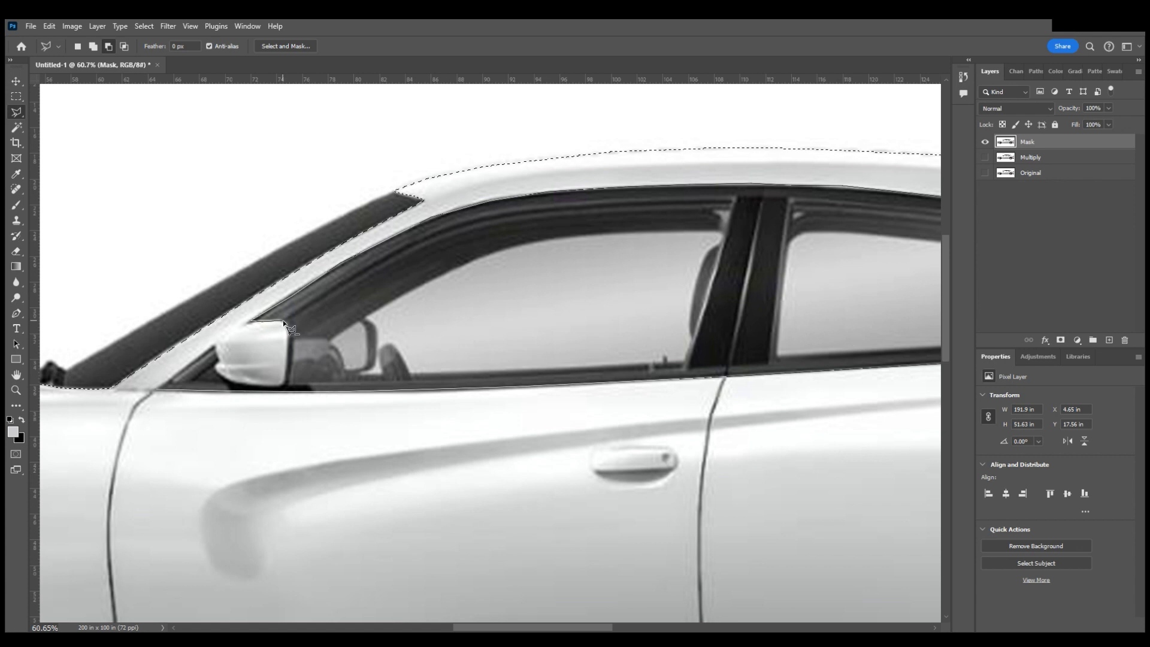
# - Trace around the side mirror to keep it in the body selection, and close the window outline to subtract it
pyautogui.click(286, 323)
pyautogui.click(287, 335)
pyautogui.click(288, 350)
pyautogui.click(287, 368)
pyautogui.click(284, 380)
pyautogui.click(279, 387)
pyautogui.click(254, 389)
pyautogui.click(242, 388)
pyautogui.click(232, 383)
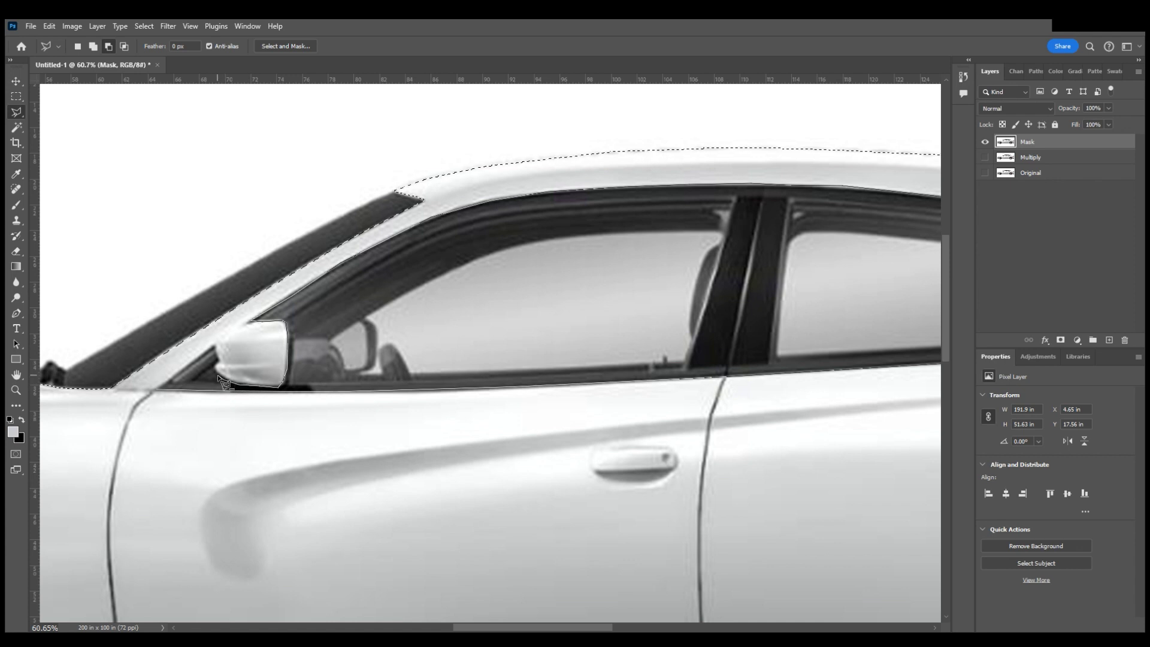
pyautogui.click(216, 374)
pyautogui.click(215, 366)
pyautogui.click(220, 361)
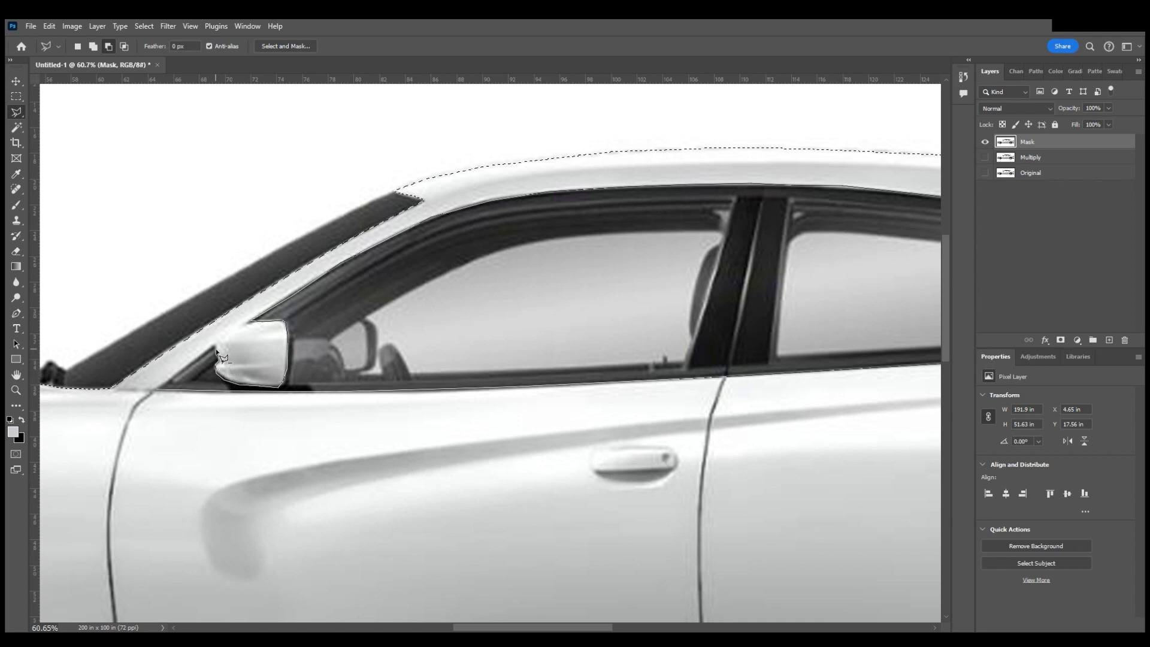
pyautogui.click(216, 347)
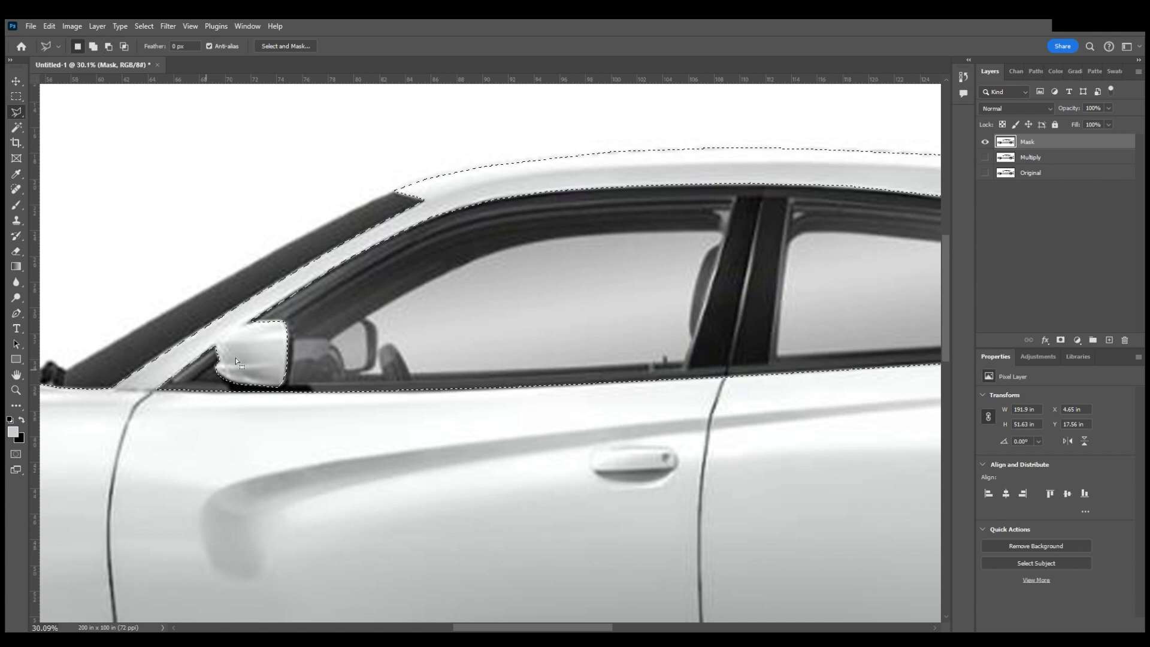
# - Delete the selected bodywork from the Mask layer and clear the selection
pyautogui.scroll(-5, 248, 352)
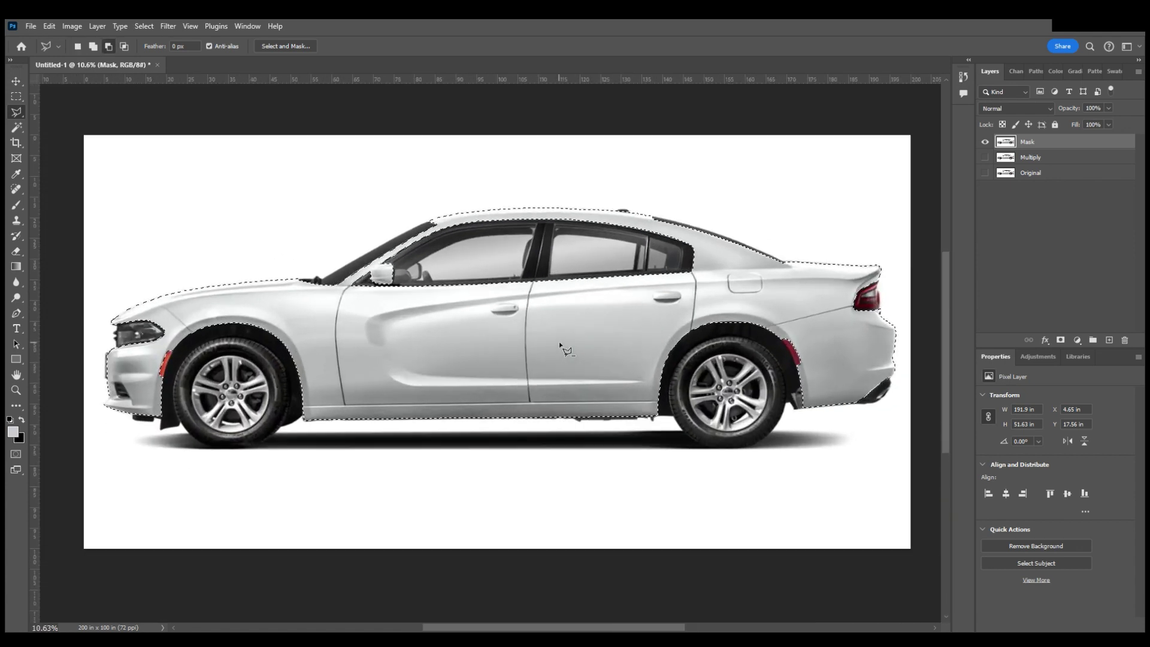
pyautogui.scroll(1, 559, 344)
pyautogui.moveTo(765, 260); pyautogui.dragTo(791, 259)
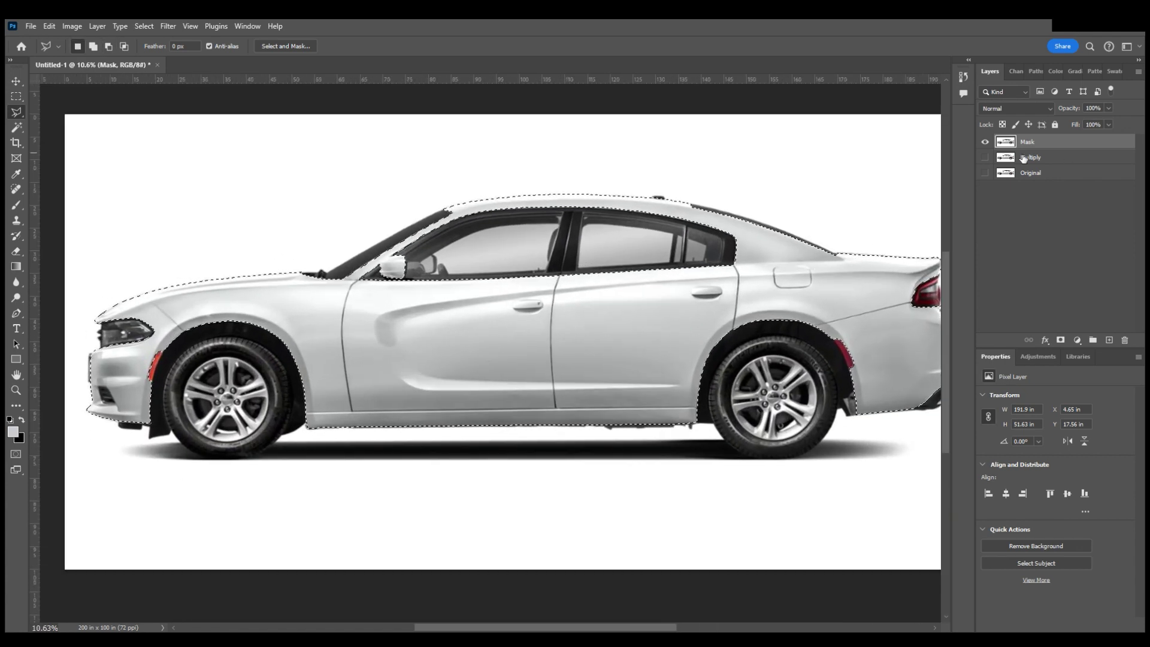
pyautogui.hscroll(5, 755, 277)
pyautogui.hscroll(-2, 454, 317)
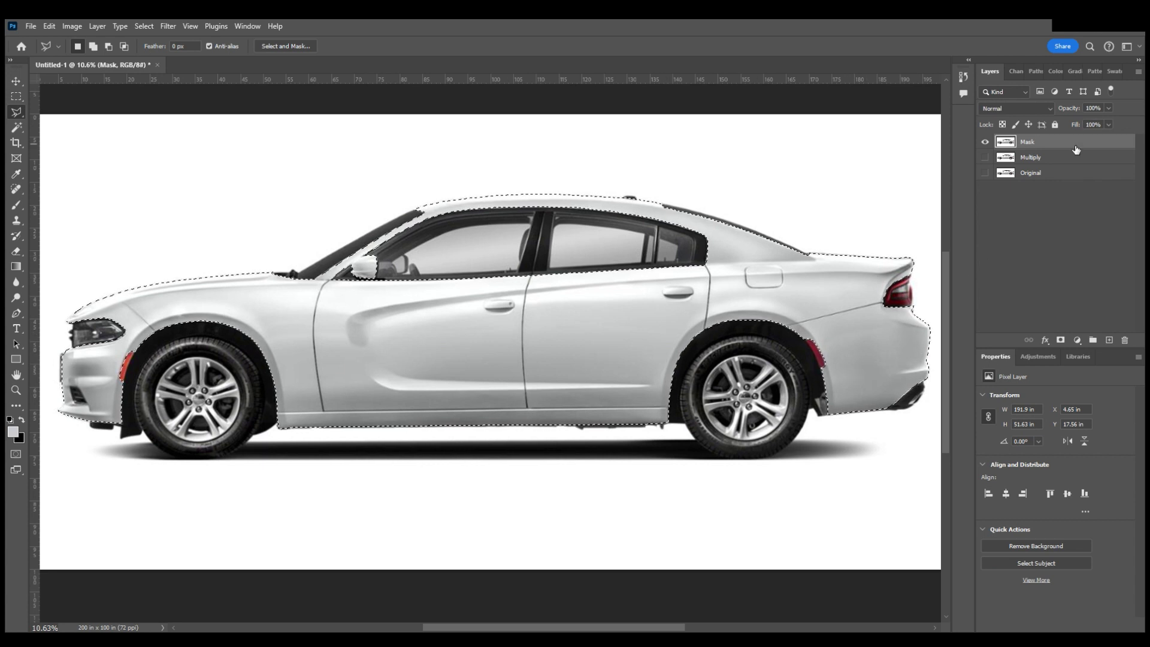
pyautogui.press('Delete')
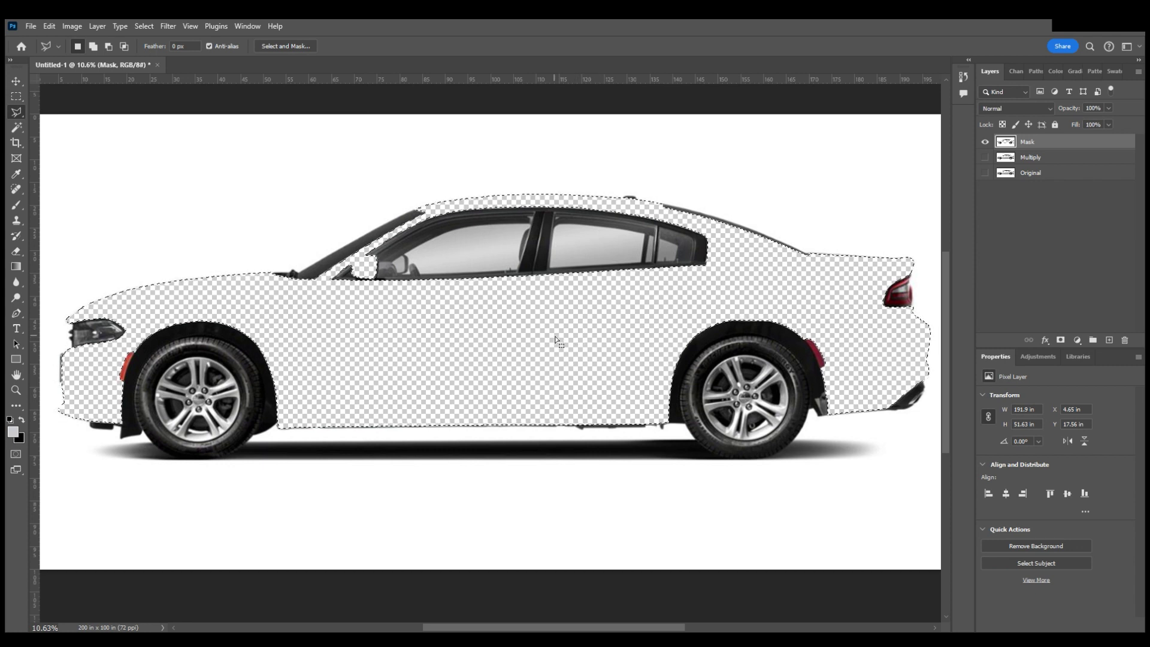
pyautogui.hotkey('ctrl', 'z')
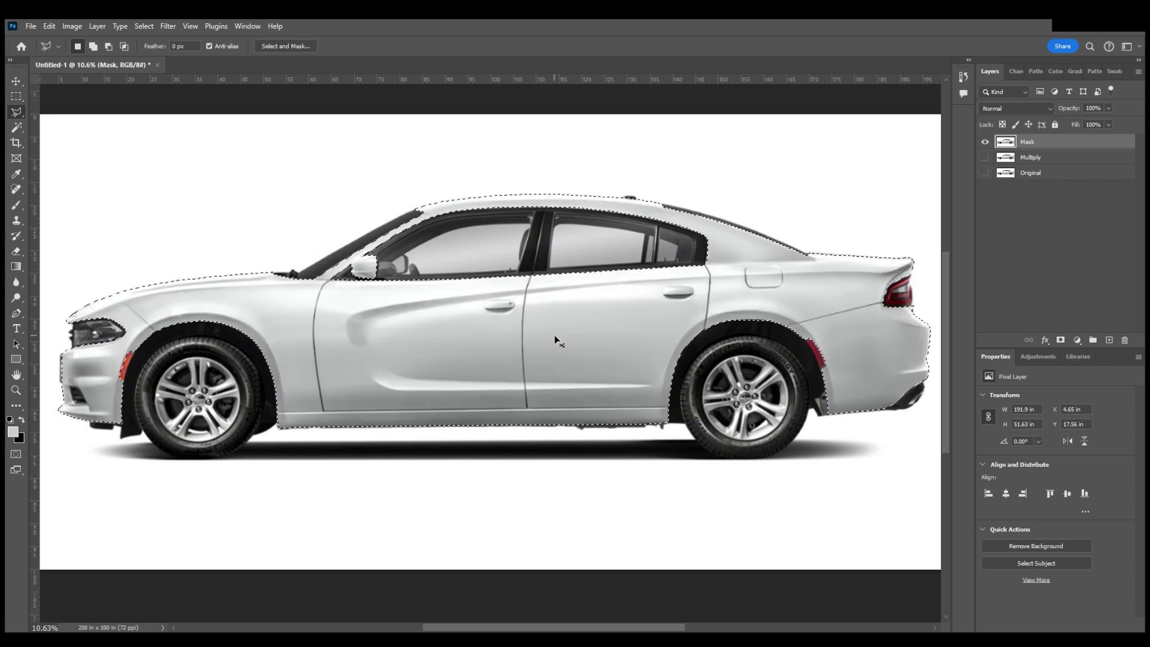
pyautogui.press('Delete')
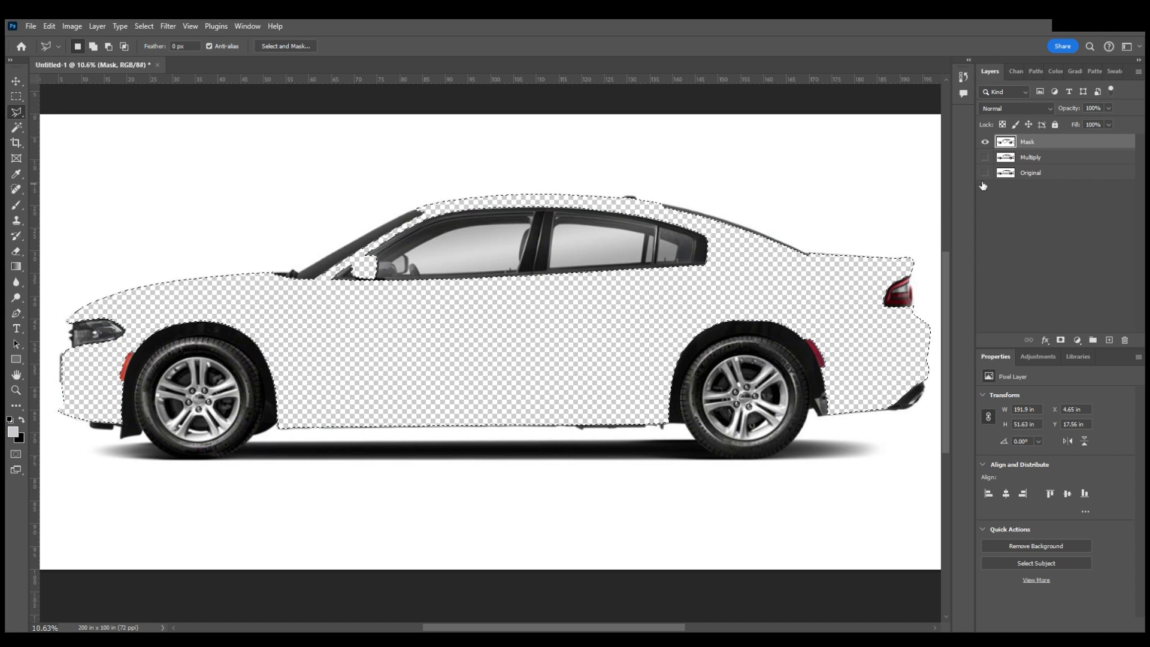
pyautogui.click(14, 97)
pyautogui.click(90, 150)
pyautogui.click(16, 81)
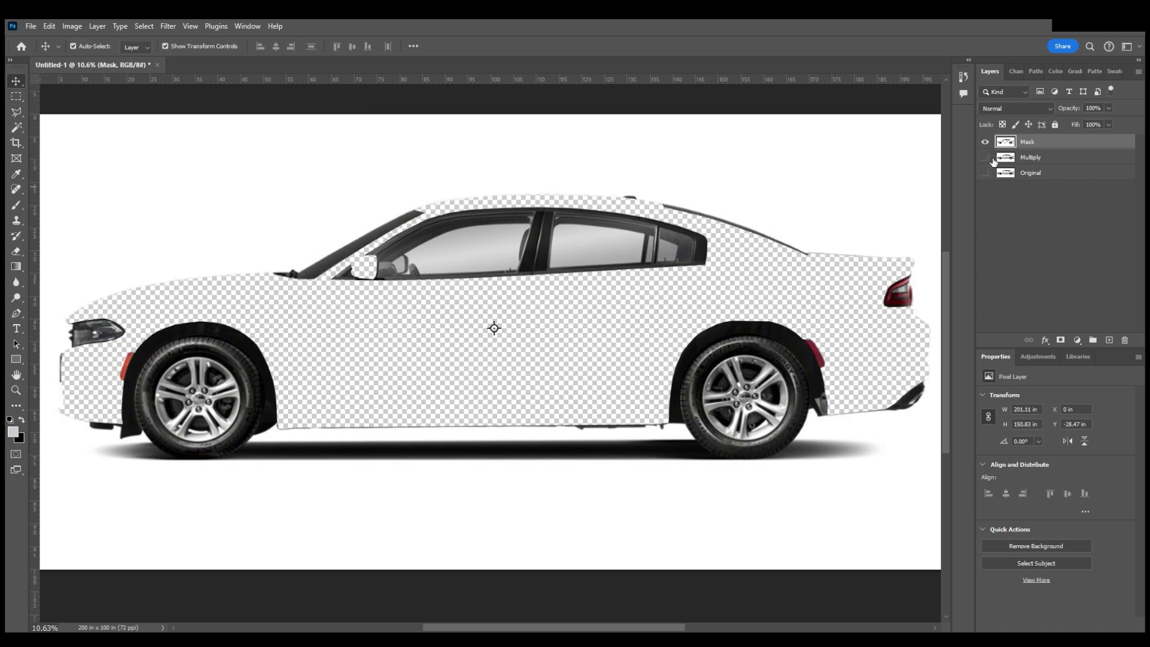
# - Show the Multiply layer and set its blend mode to Multiply
pyautogui.click(985, 156)
pyautogui.click(1082, 160)
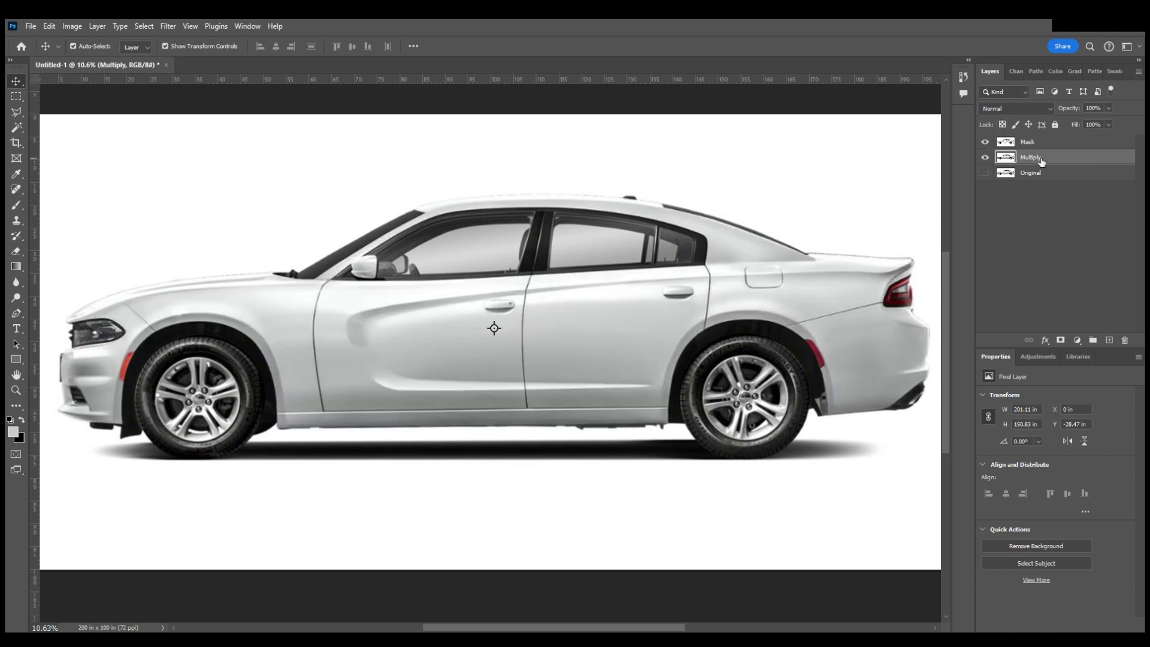
pyautogui.click(987, 108)
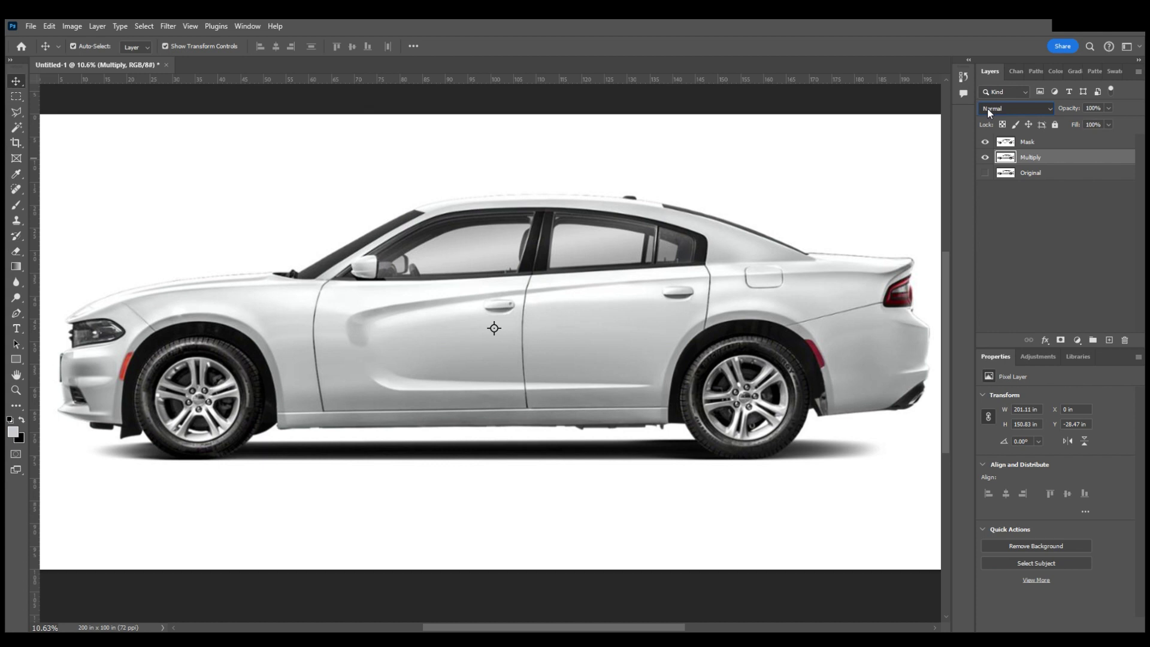
pyautogui.press('Down')
pyautogui.press('Down')
pyautogui.press('Down')
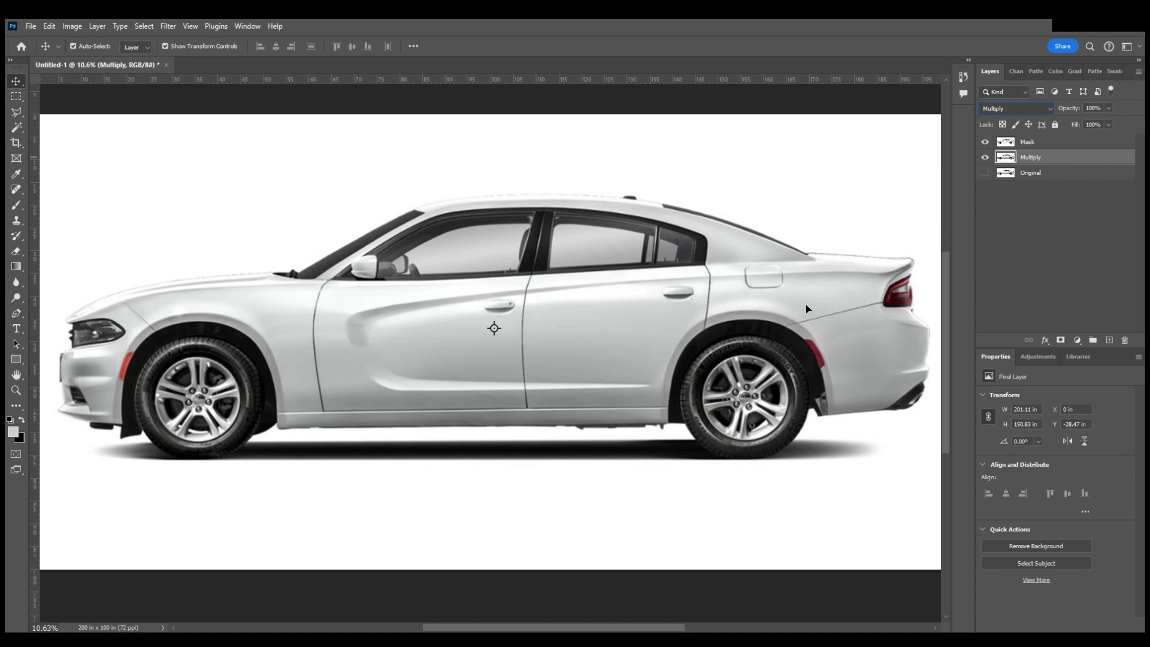
# - Select the Original, Multiply and Mask layers together and put them into one group
pyautogui.click(1054, 173)
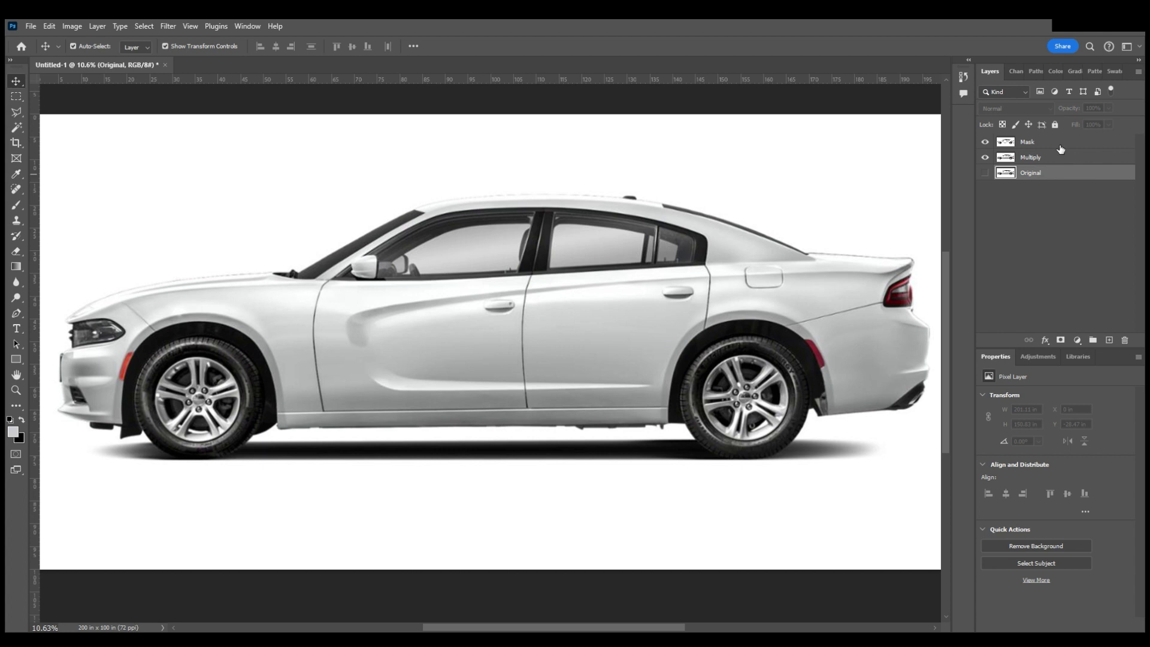
pyautogui.keyDown('shift'); pyautogui.click(1062, 158); pyautogui.keyUp('shift')
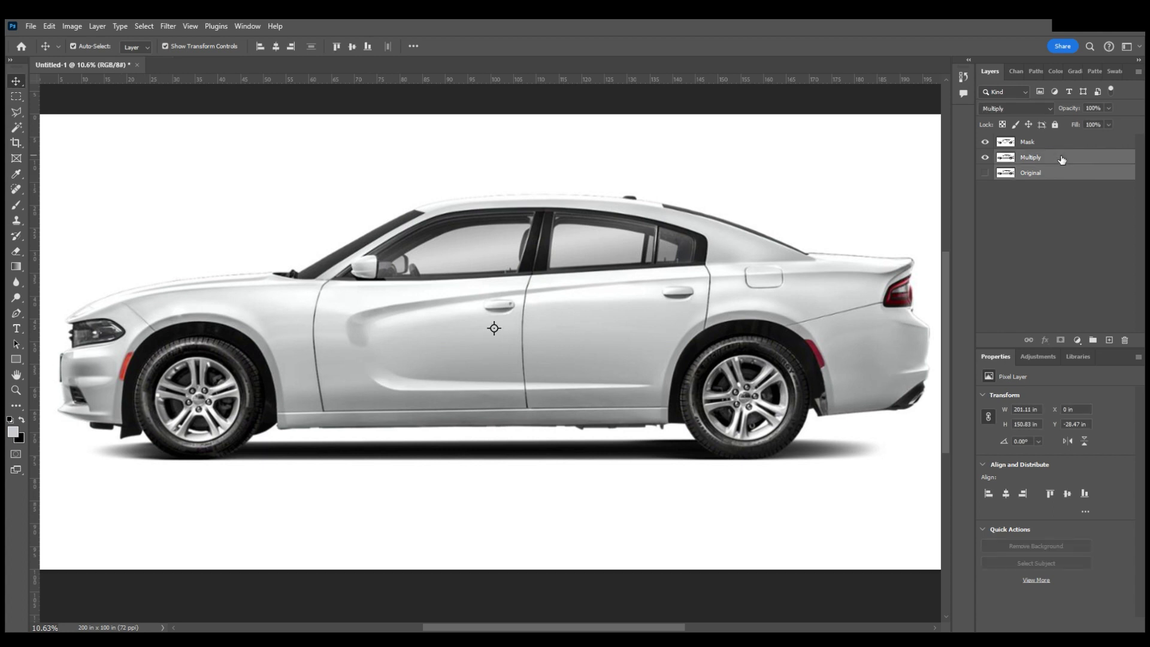
pyautogui.keyDown('shift'); pyautogui.click(1063, 148); pyautogui.keyUp('shift')
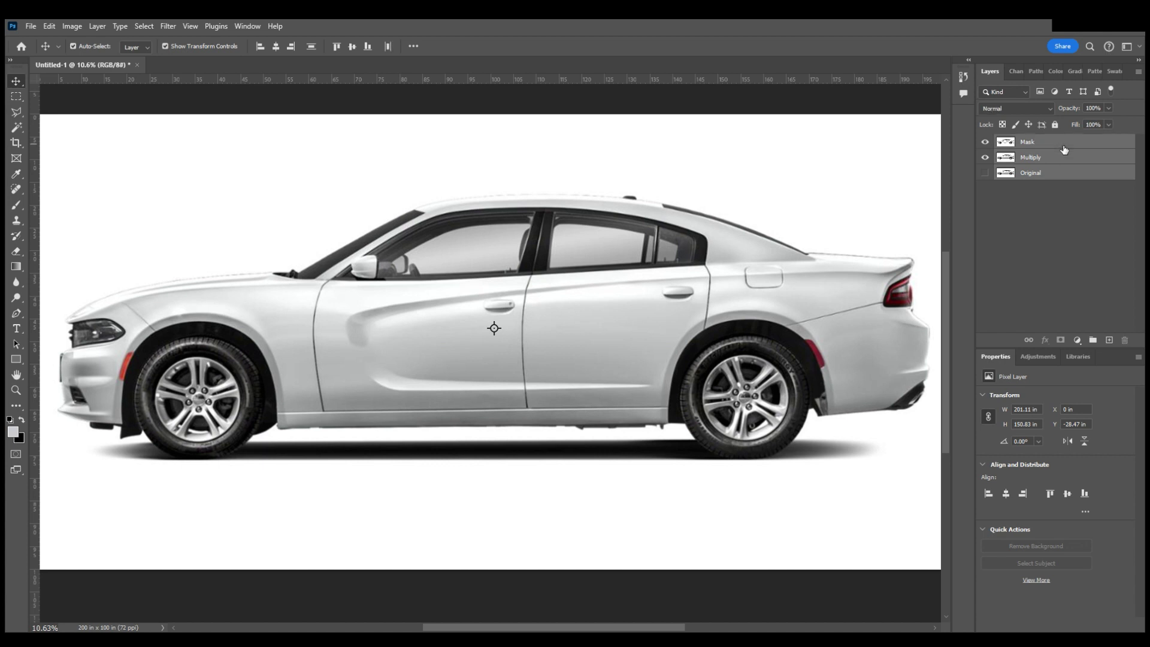
pyautogui.click(1069, 178)
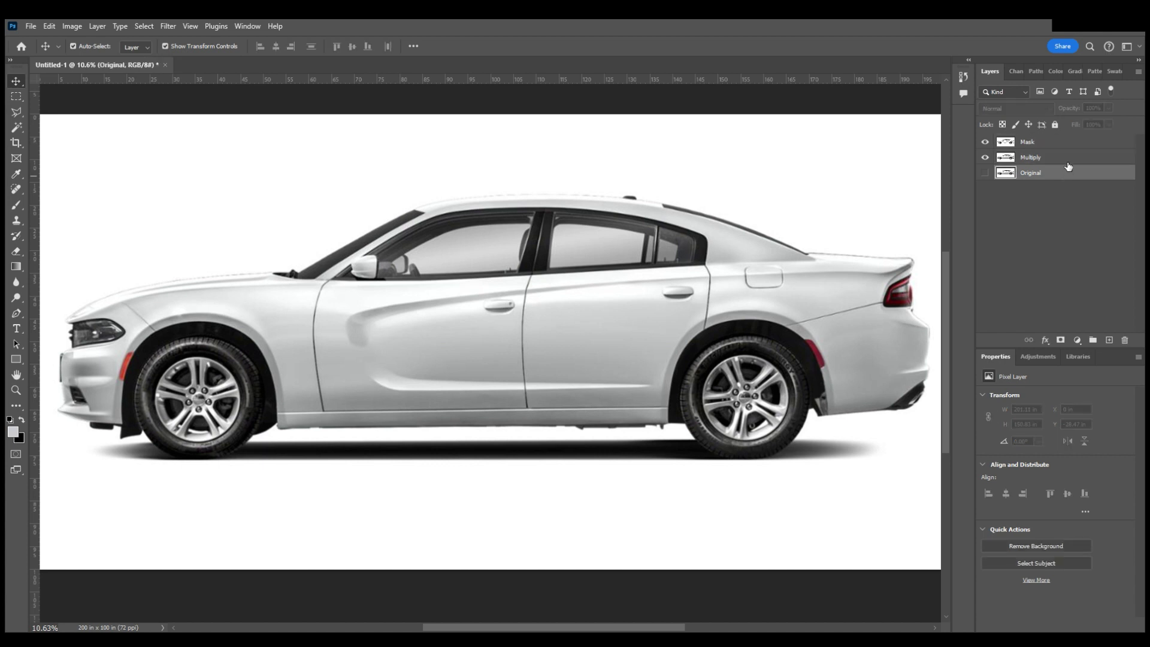
pyautogui.keyDown('shift'); pyautogui.click(1068, 159); pyautogui.keyUp('shift')
pyautogui.keyDown('shift'); pyautogui.click(1068, 149); pyautogui.keyUp('shift')
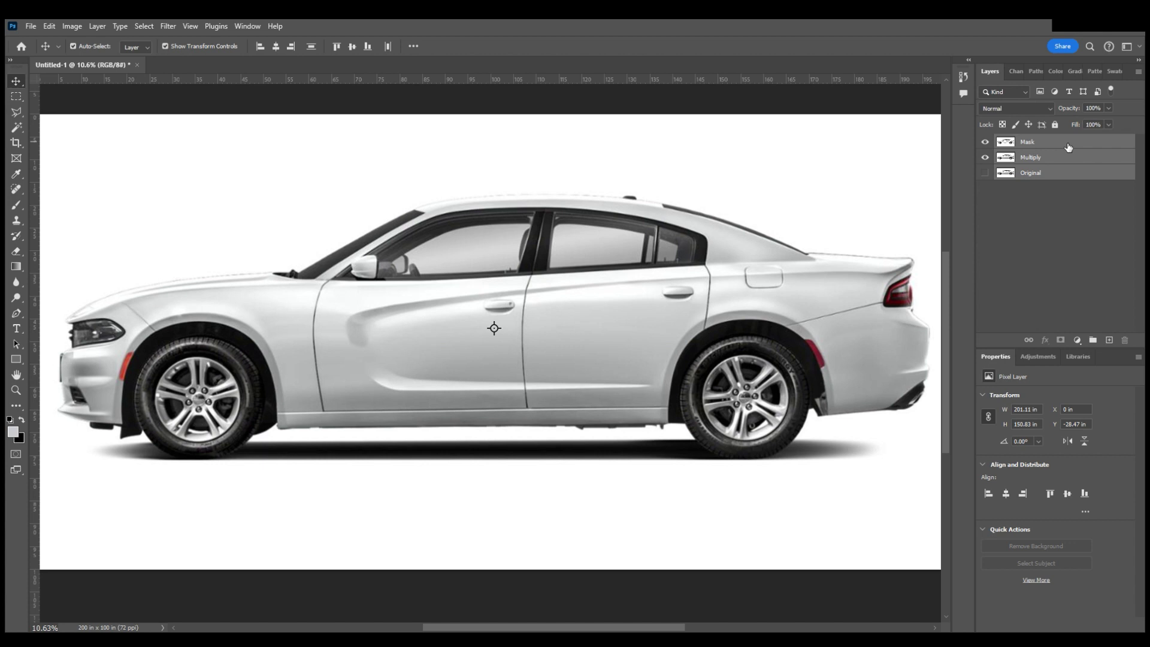
pyautogui.press('ctrl')
pyautogui.hotkey('ctrl', 'g')
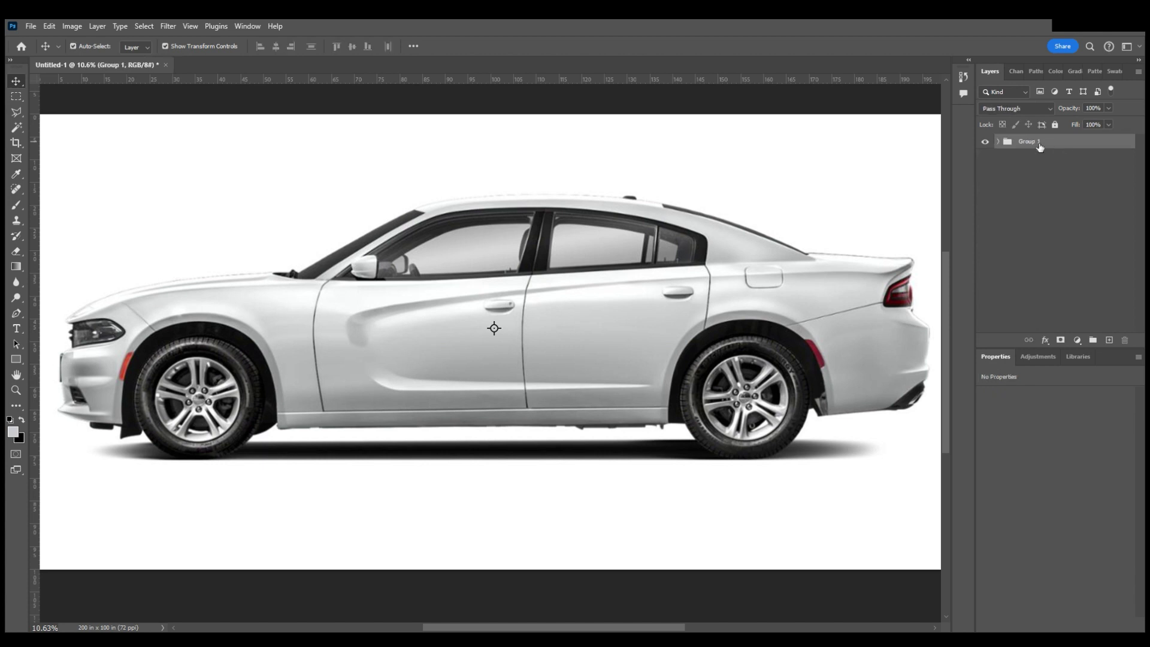
# - Rename the layer group as Template and lock it completely
pyautogui.doubleClick(1039, 144)
pyautogui.write('Template')
pyautogui.press('Return')
pyautogui.click(1055, 125)
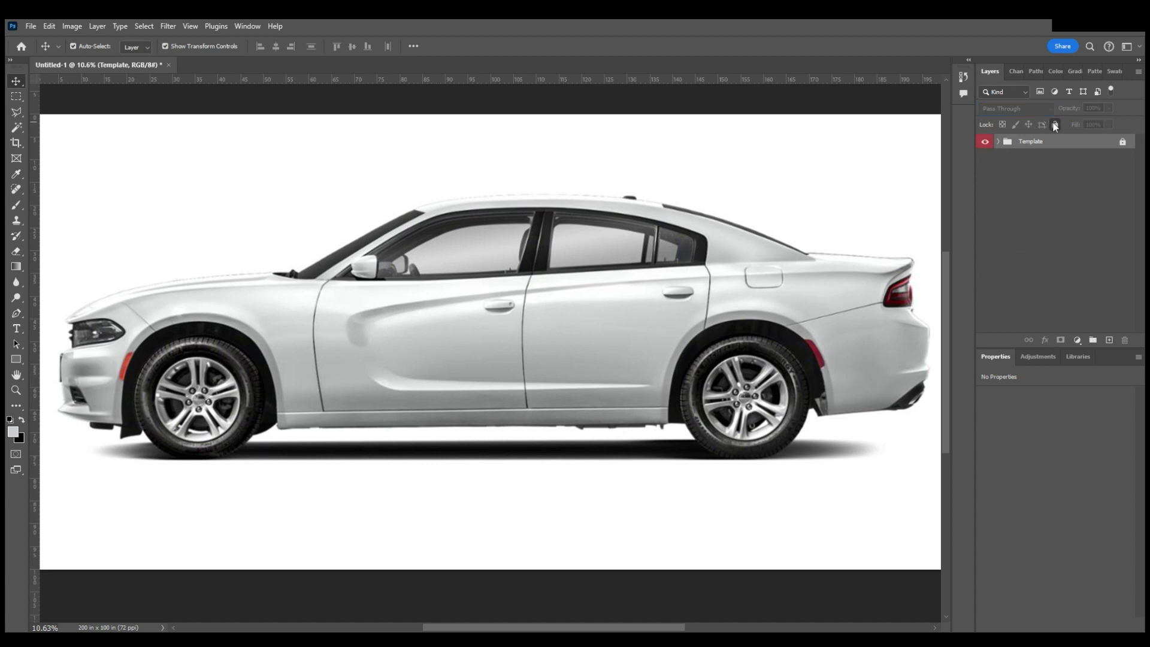
# - Draw a light grey rectangle about 204 × 103 in with the Rectangle tool, covering the whole document
pyautogui.hscroll(-2, 768, 250)
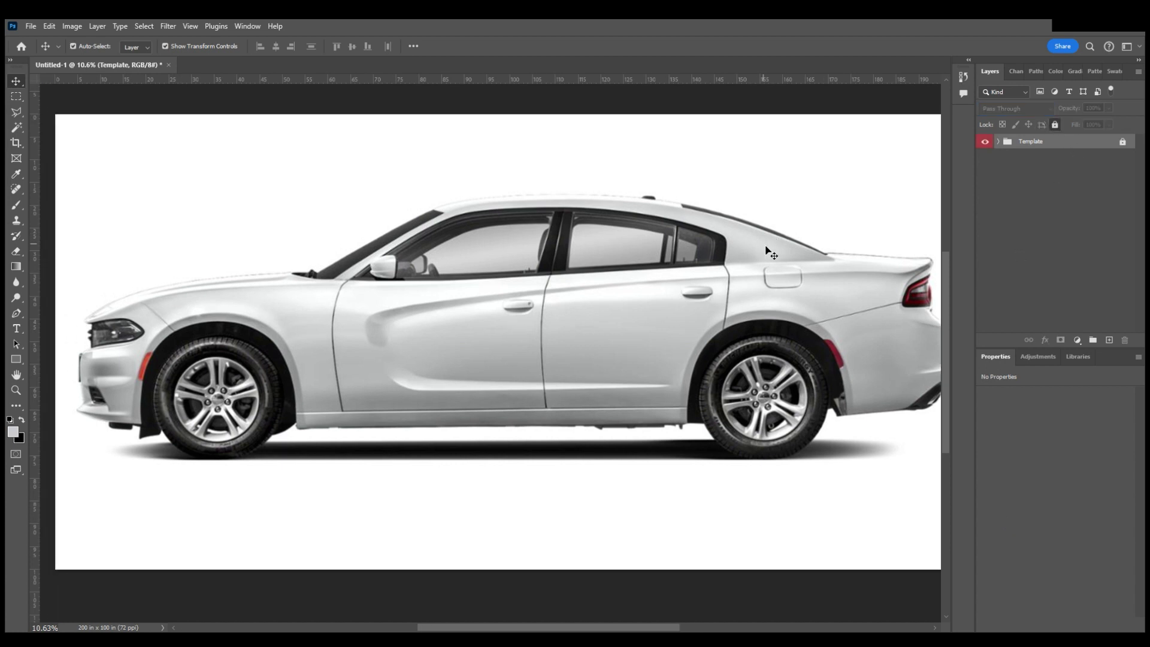
pyautogui.scroll(-1, 695, 242)
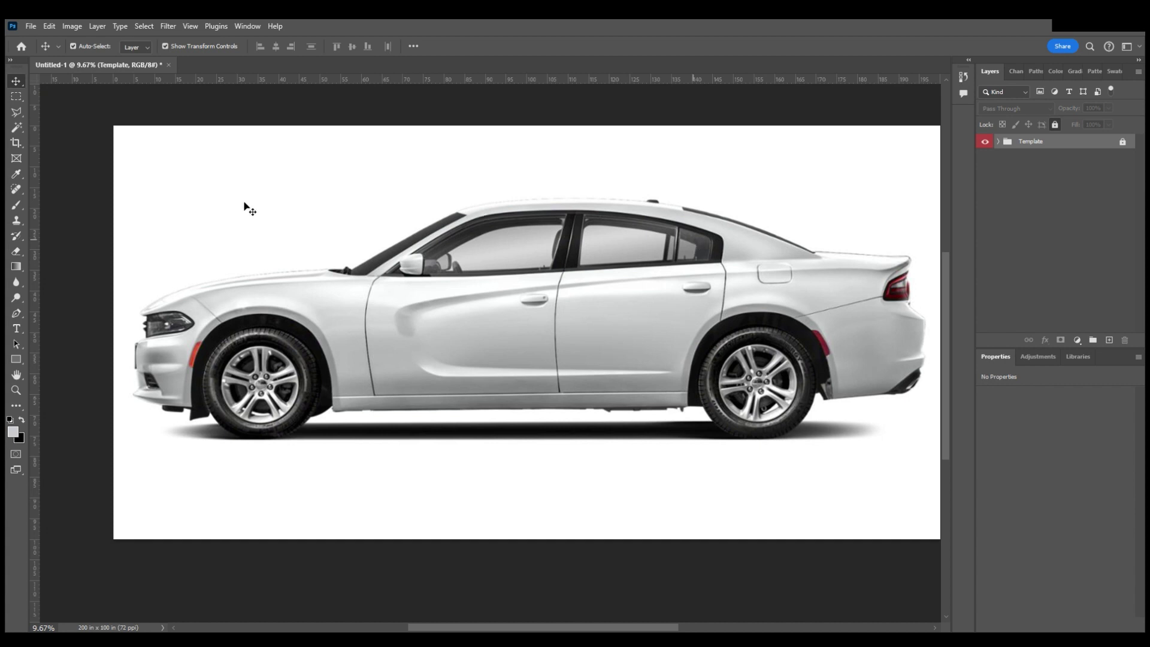
pyautogui.click(16, 359)
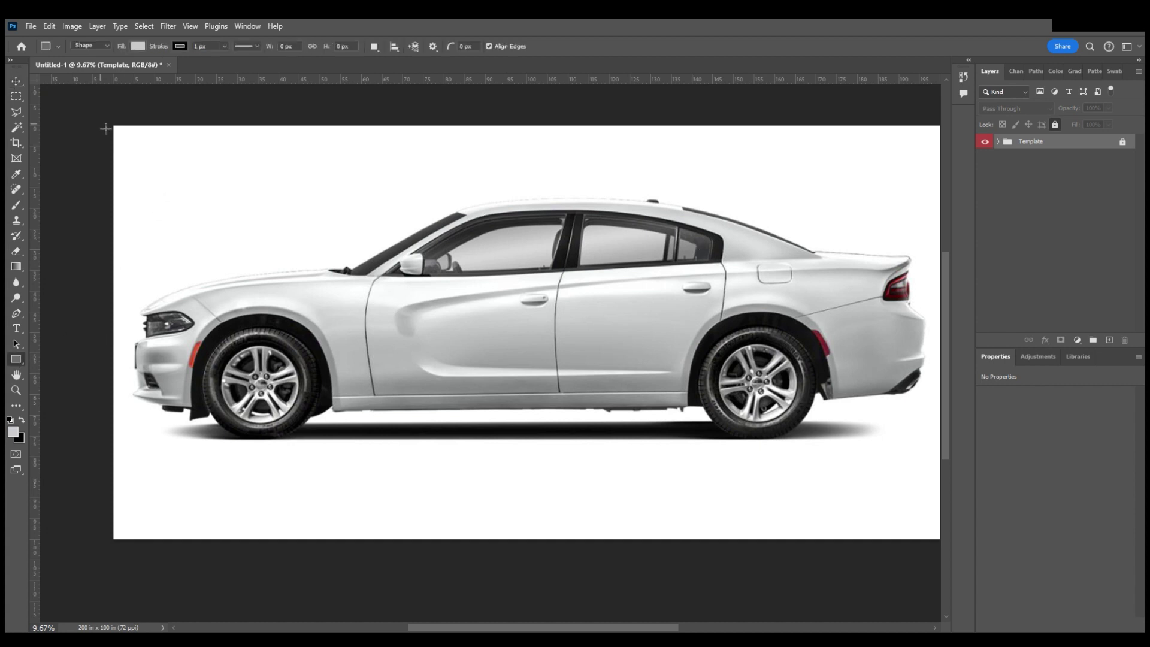
pyautogui.moveTo(104, 119); pyautogui.dragTo(783, 550)
pyautogui.hscroll(-5, 736, 424)
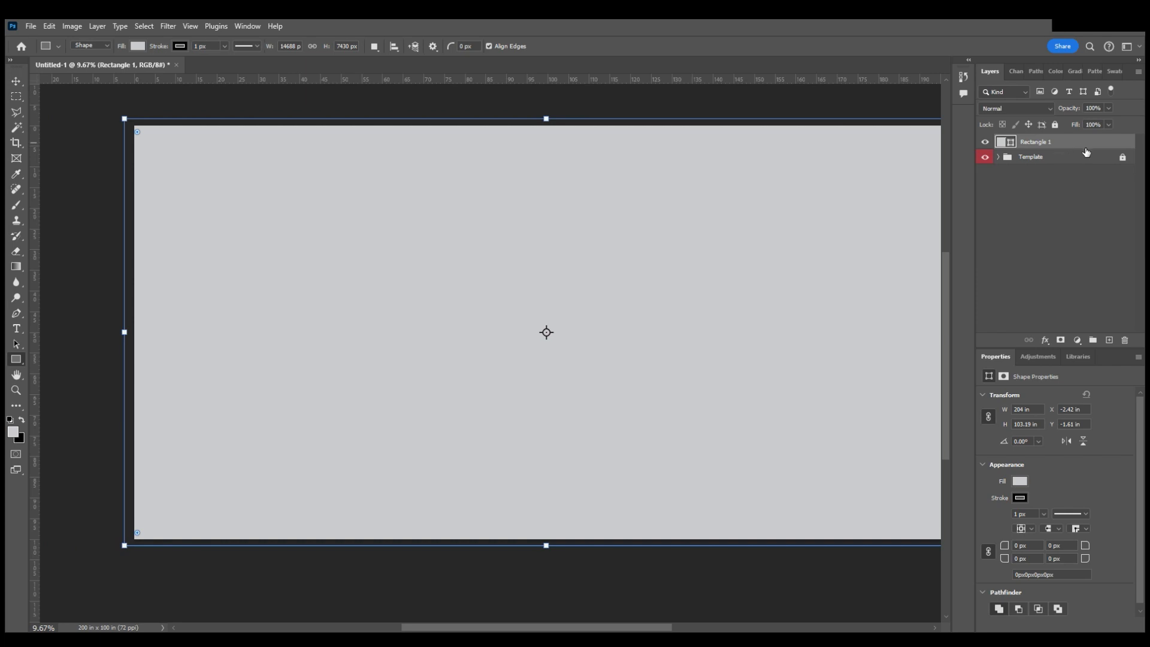
pyautogui.press('h')
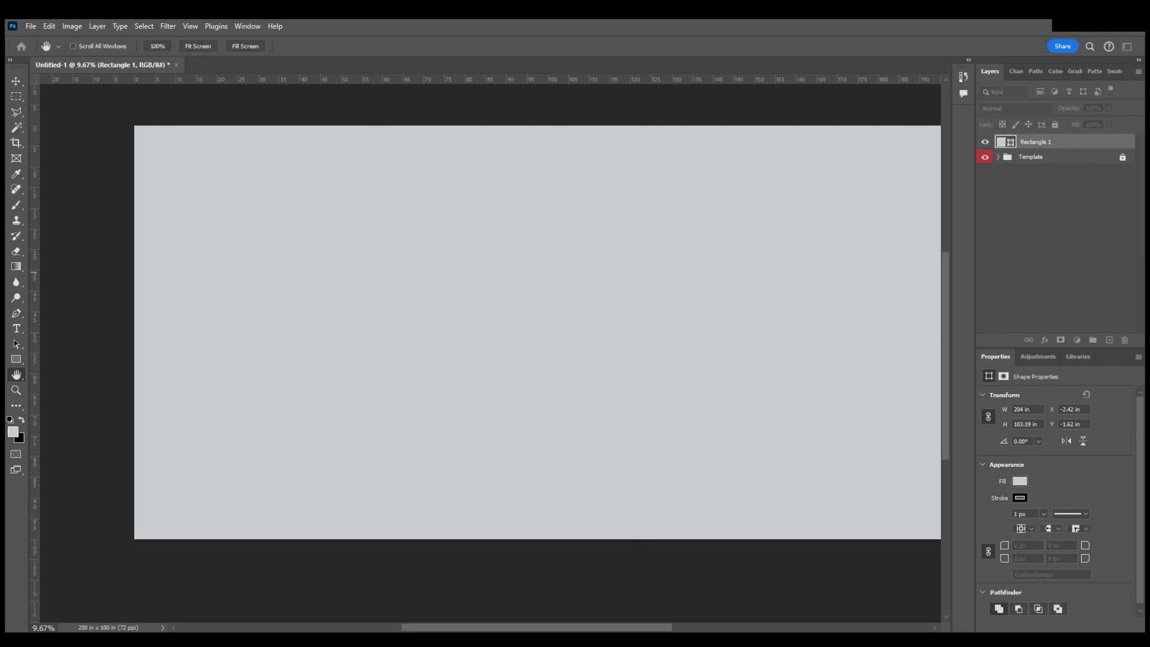
# - Apply a bright blue Color Overlay effect to the rectangle layer covering the document
pyautogui.click(630, 318)
pyautogui.press('i')
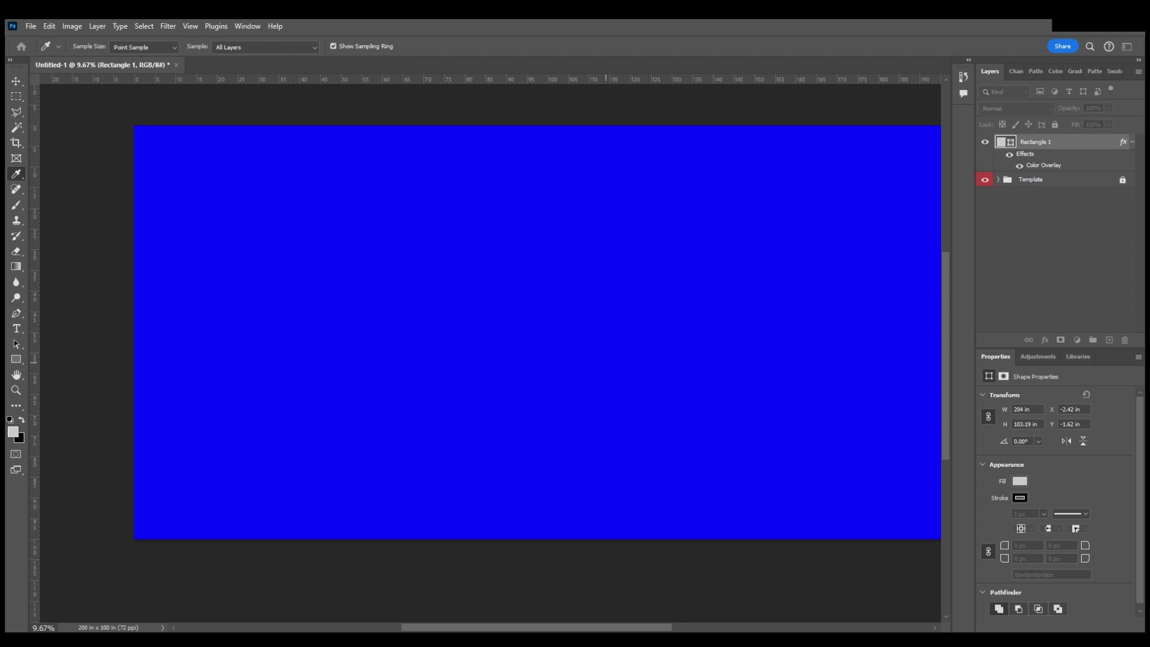
pyautogui.press('h')
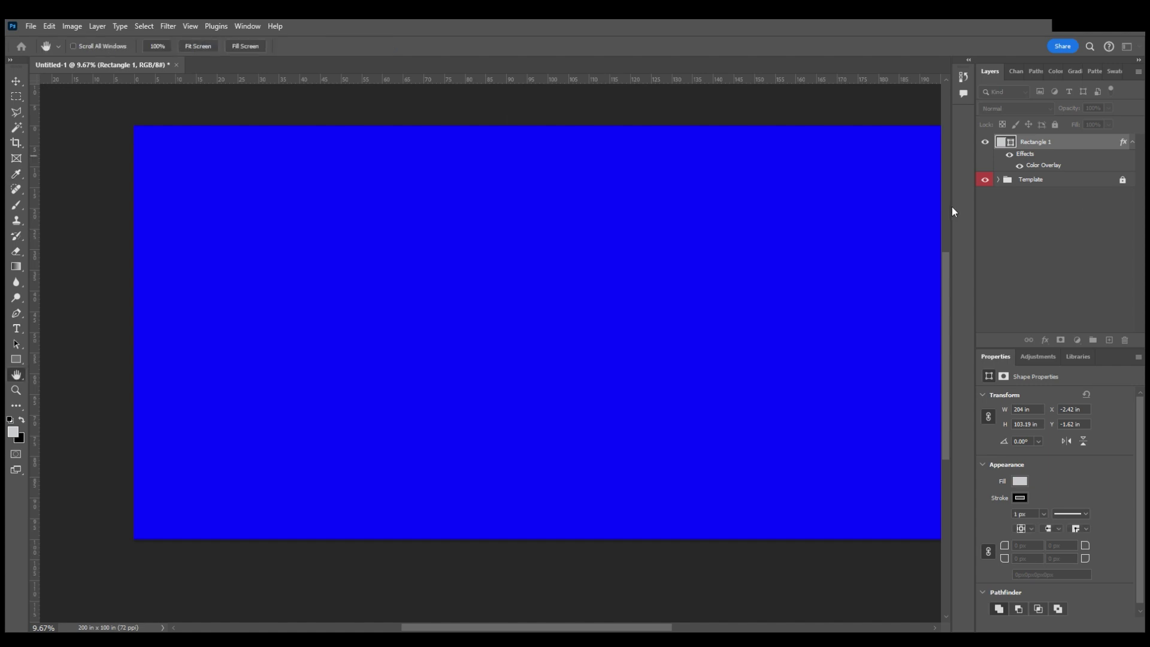
pyautogui.press('u')
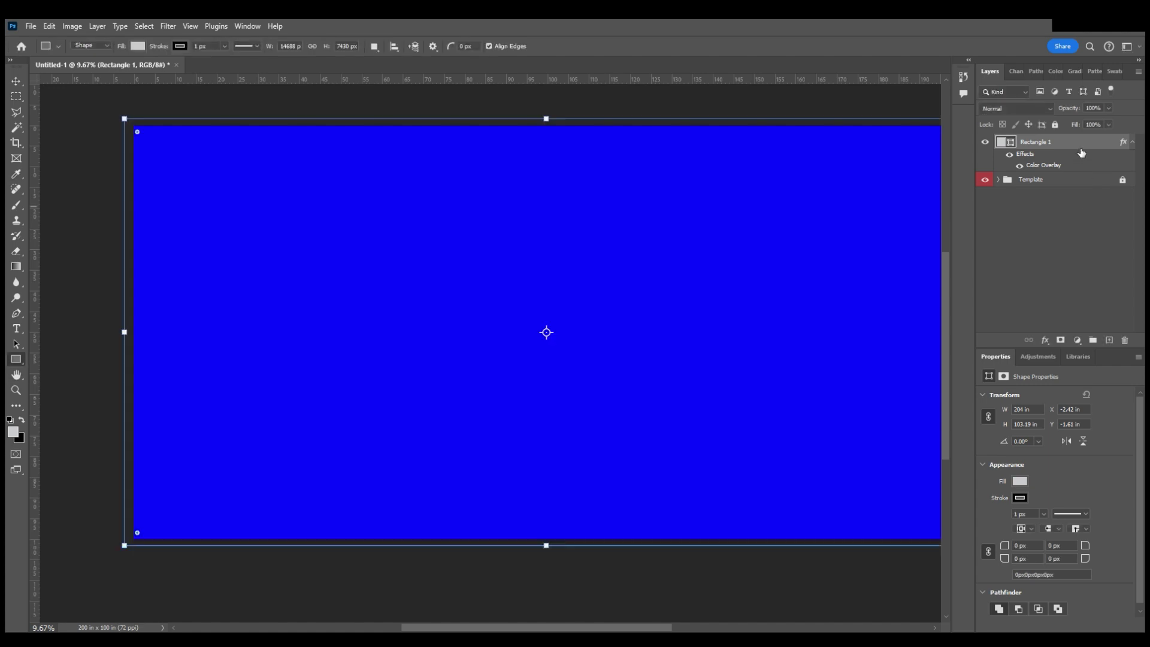
# - Move the blue rectangle layer below the Template group and rename it as Background Color
pyautogui.moveTo(1081, 150); pyautogui.dragTo(1066, 187)
pyautogui.doubleClick(1053, 158)
pyautogui.write('Background Color')
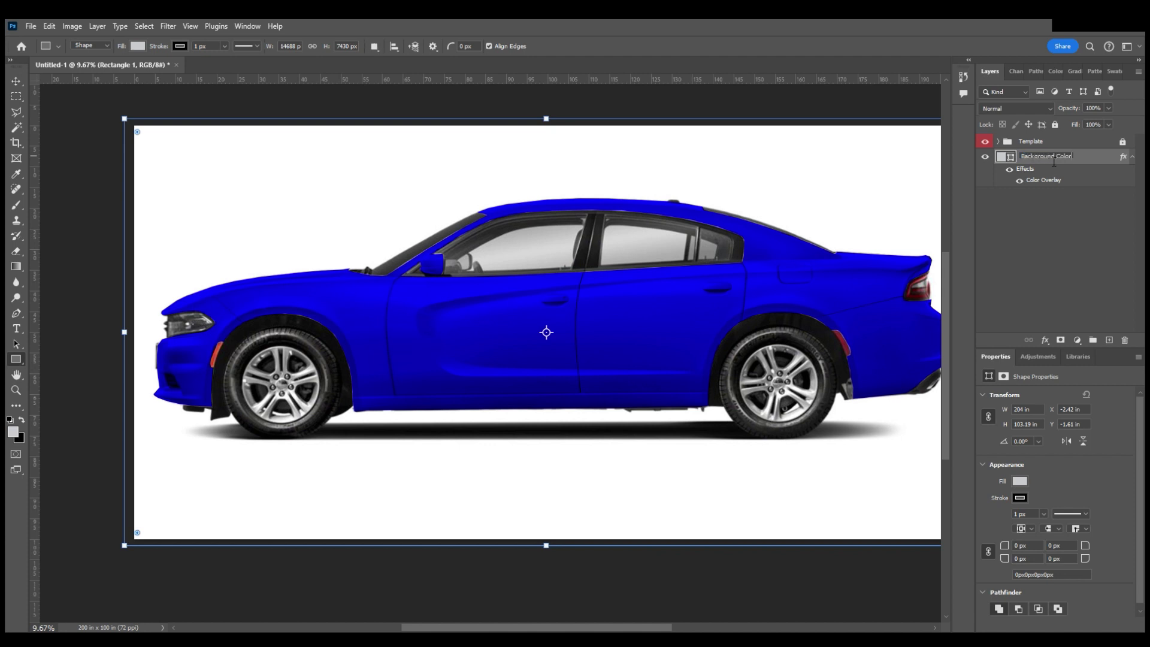
pyautogui.press('Return')
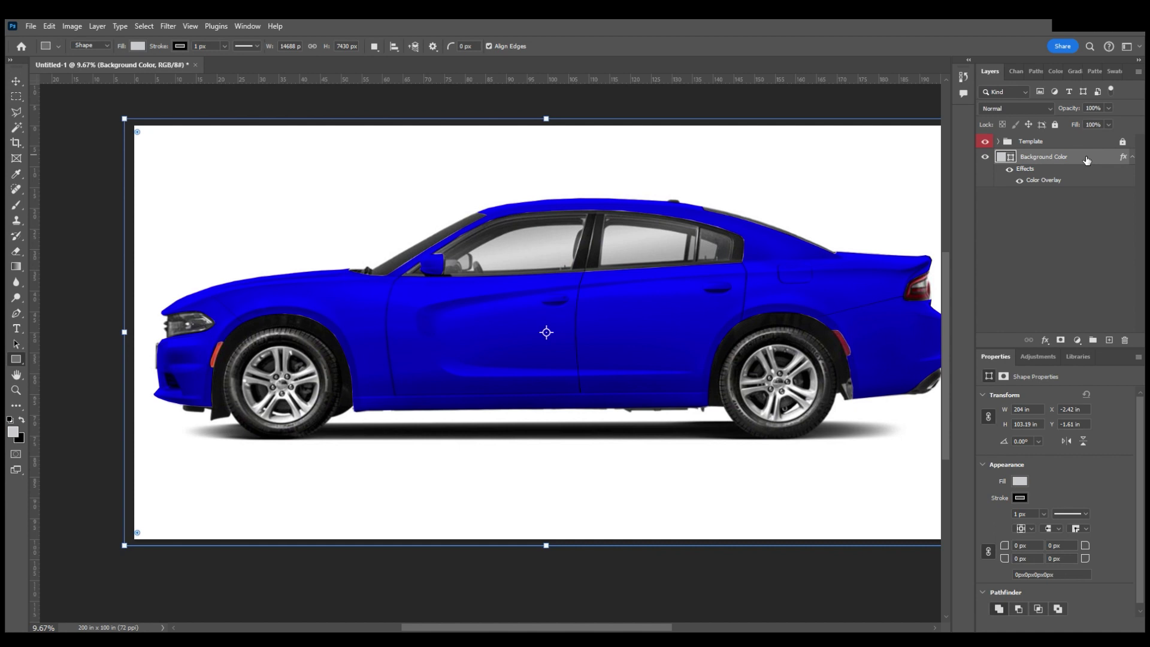
# - Put the Background Color layer into a new group and name the group Design
pyautogui.hotkey('ctrl', 'g')
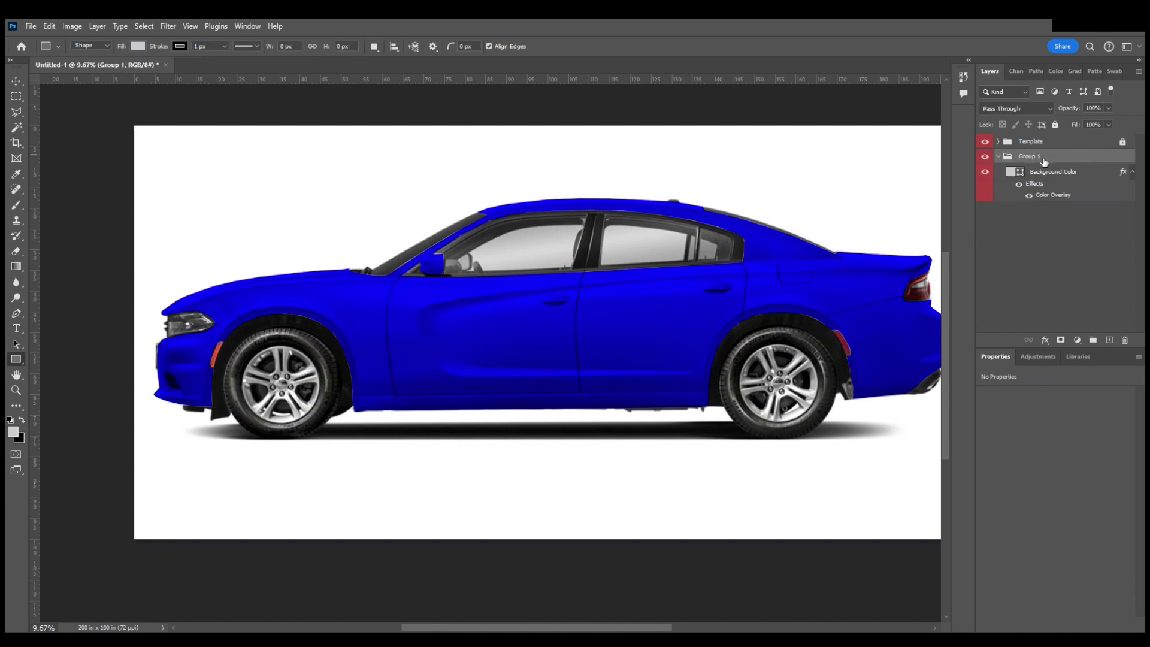
pyautogui.doubleClick(1044, 159)
pyautogui.write('Design')
# - Label the Design group with the green layer color and collapse the group
pyautogui.click(1078, 162)
pyautogui.click(1004, 551)
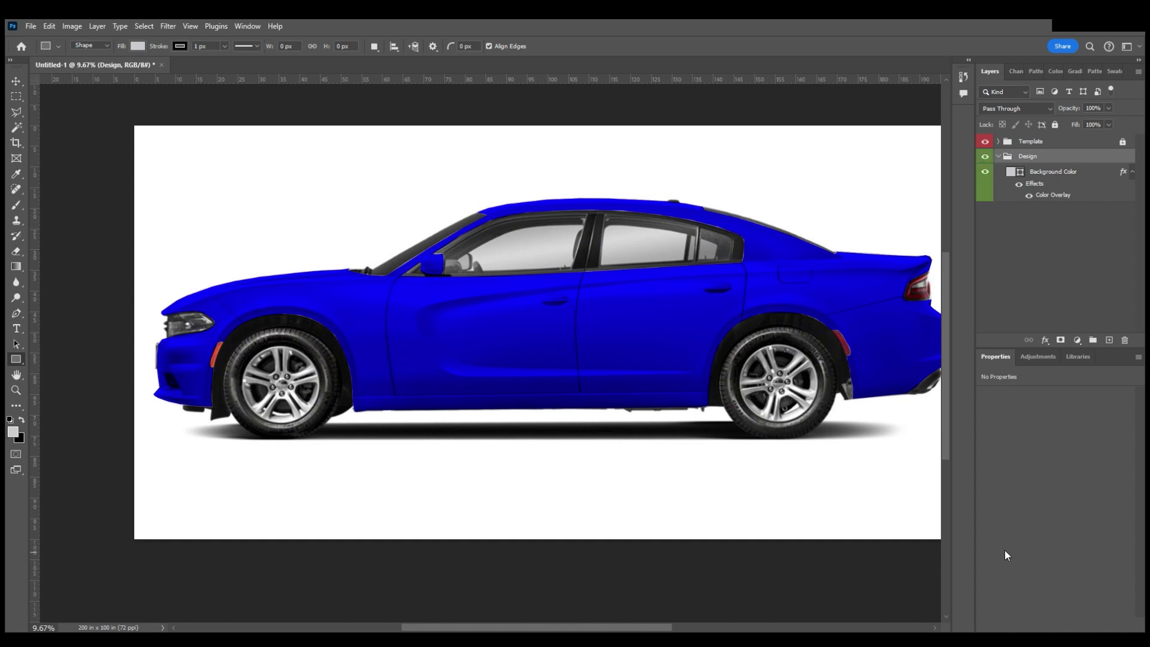
pyautogui.click(1000, 157)
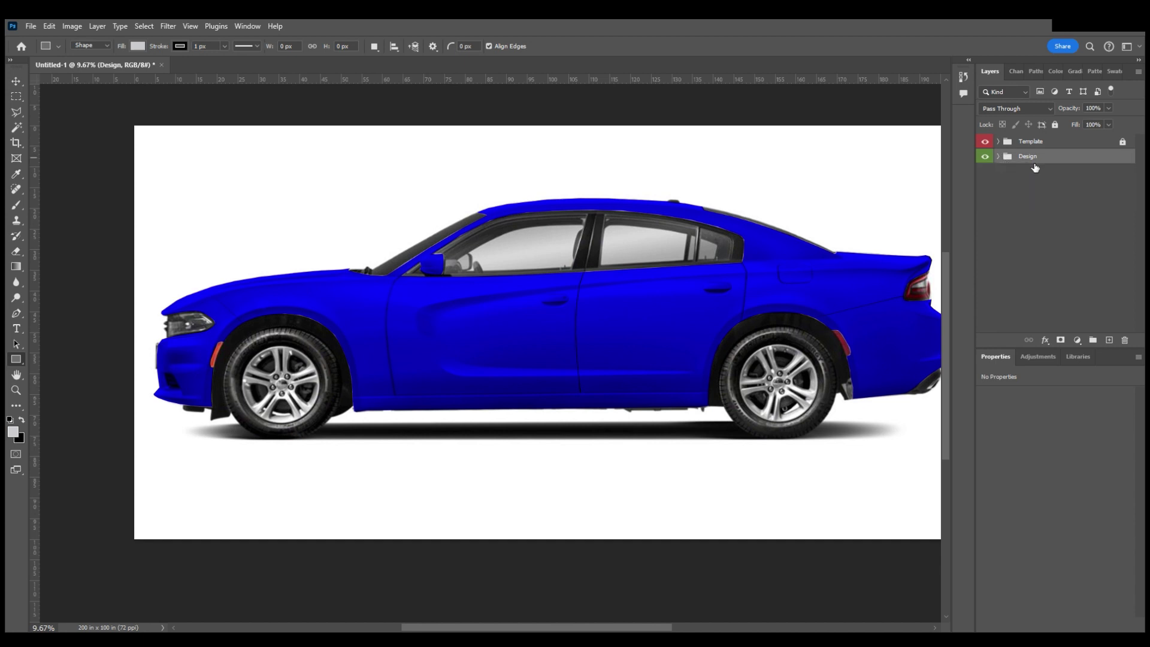